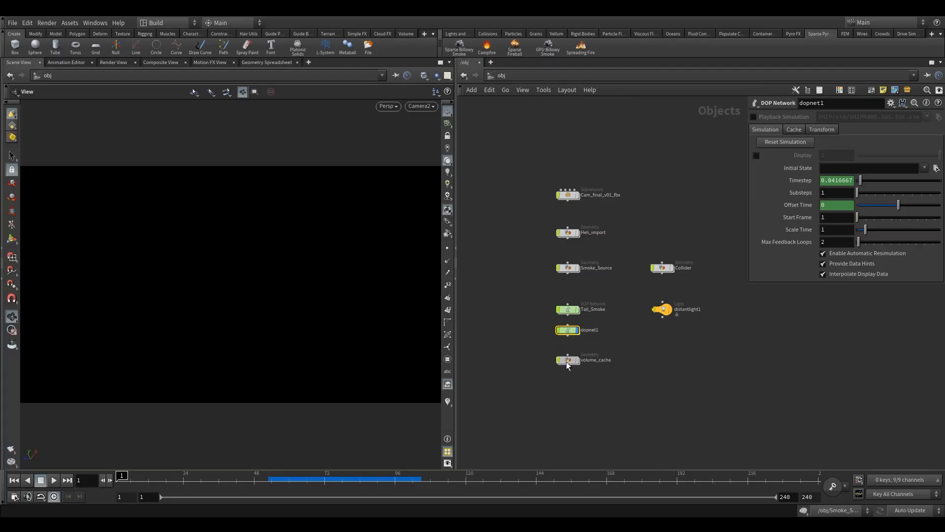
# Step: Rename the new DOP network below Tail_Smoke to Trail_Smoke
pyautogui.scroll(5, 566, 345)
pyautogui.moveTo(569, 330); pyautogui.dragTo(569, 340)
pyautogui.click(617, 332)
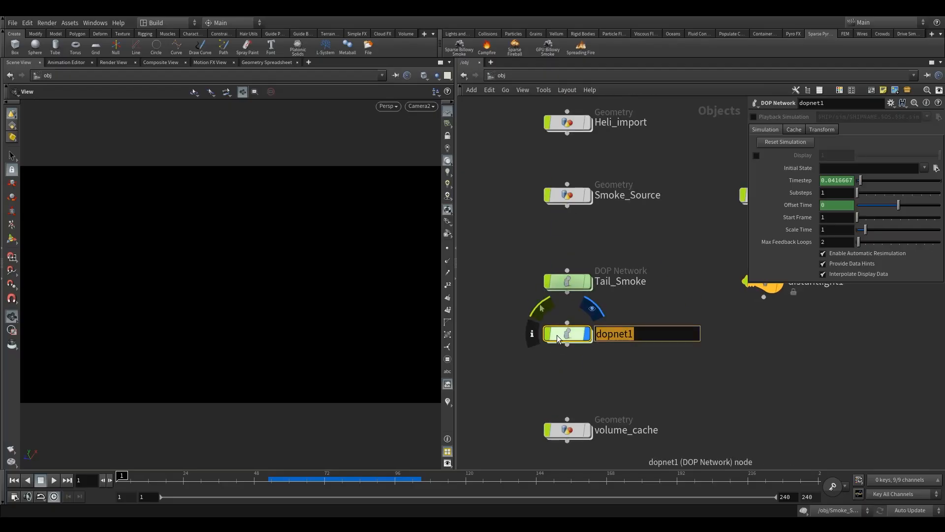
pyautogui.write('ta')
pyautogui.press('BackSpace')
pyautogui.press('BackSpace')
pyautogui.write('Trail')
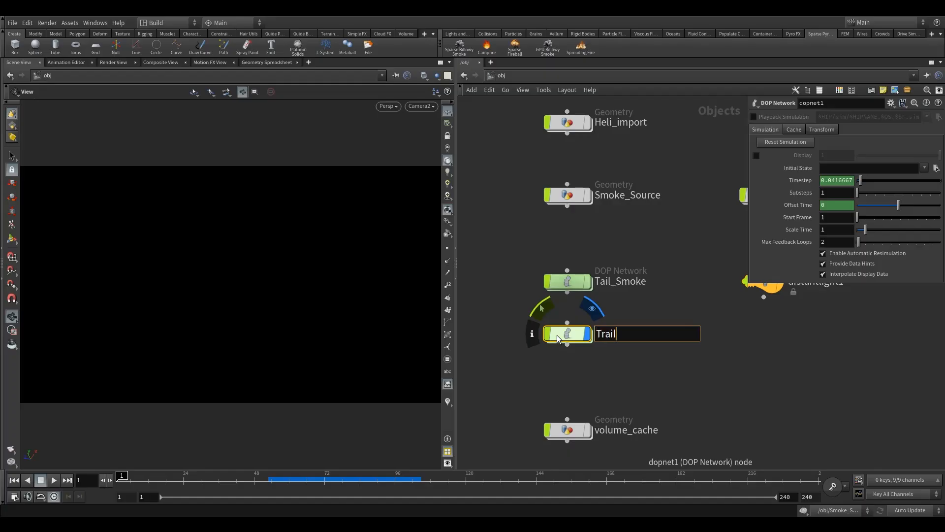
pyautogui.write('_smok')
pyautogui.press('BackSpace')
pyautogui.press('BackSpace')
pyautogui.press('BackSpace')
pyautogui.press('BackSpace')
pyautogui.write('Smoke')
pyautogui.press('Return')
# Step: Inside the Trail_Smoke network, add a Pyro Solver (Sparse) node above the output node
pyautogui.doubleClick(567, 333)
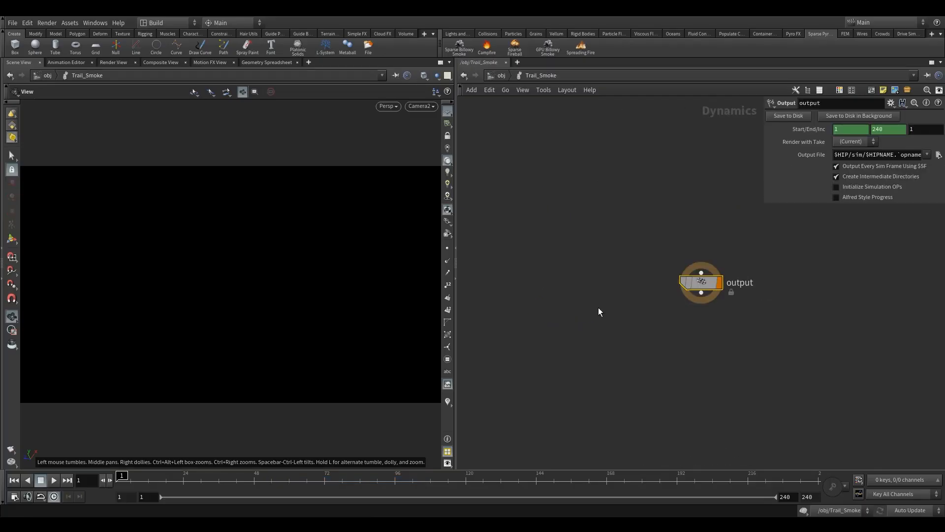
pyautogui.press('Tab')
pyautogui.write('p')
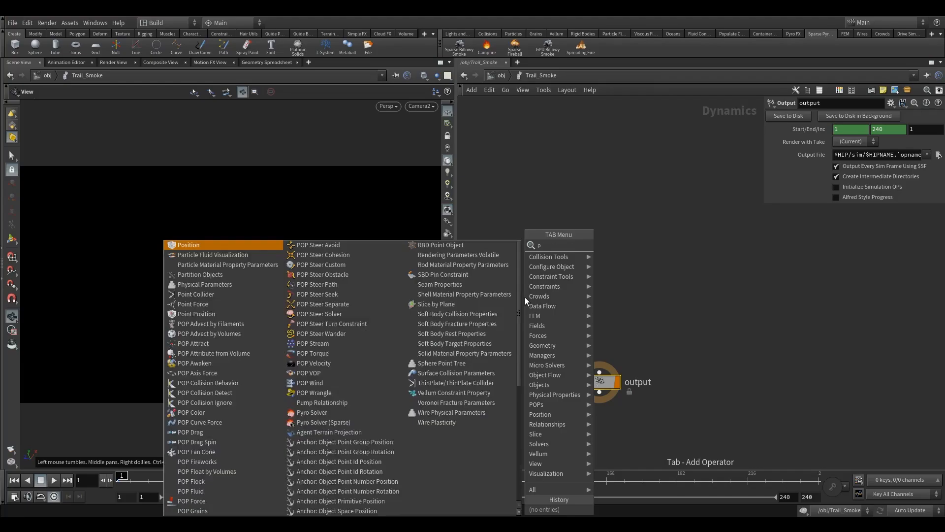
pyautogui.write('yro')
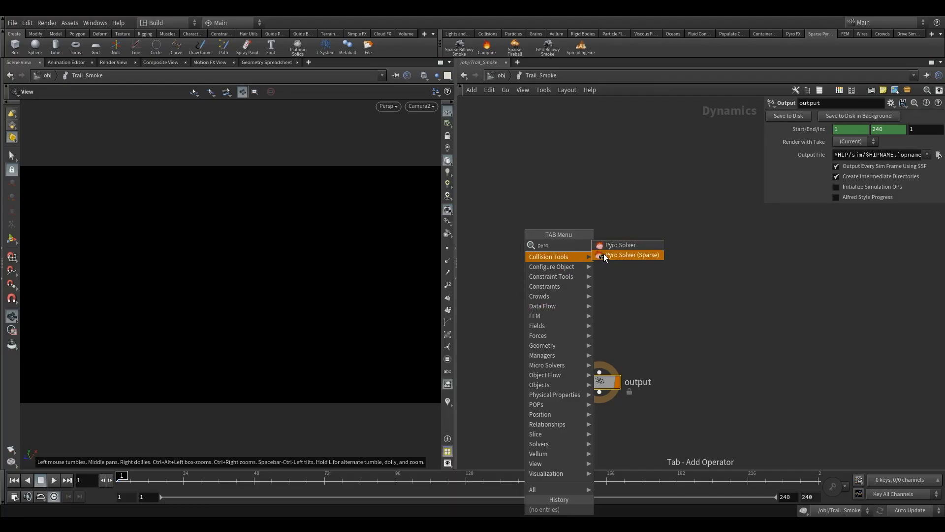
pyautogui.click(604, 255)
pyautogui.click(576, 318)
pyautogui.moveTo(575, 319); pyautogui.dragTo(600, 298)
pyautogui.moveTo(572, 318); pyautogui.dragTo(476, 305, button='middle')
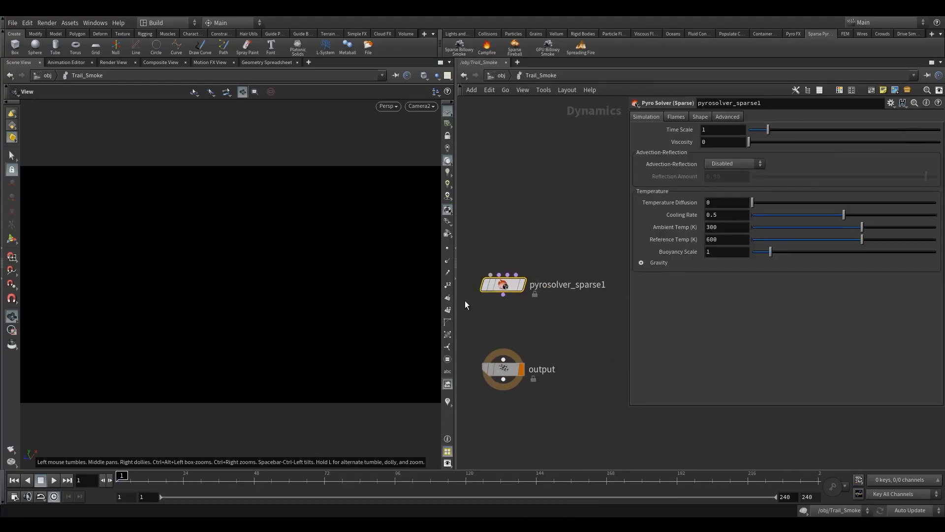
# Step: Widen the network pane, then add a Smoke Object (Sparse) node wired into the pyro solver's first input and connect the solver to the output
pyautogui.moveTo(456, 268); pyautogui.dragTo(230, 266)
pyautogui.moveTo(339, 229); pyautogui.dragTo(376, 256, button='middle')
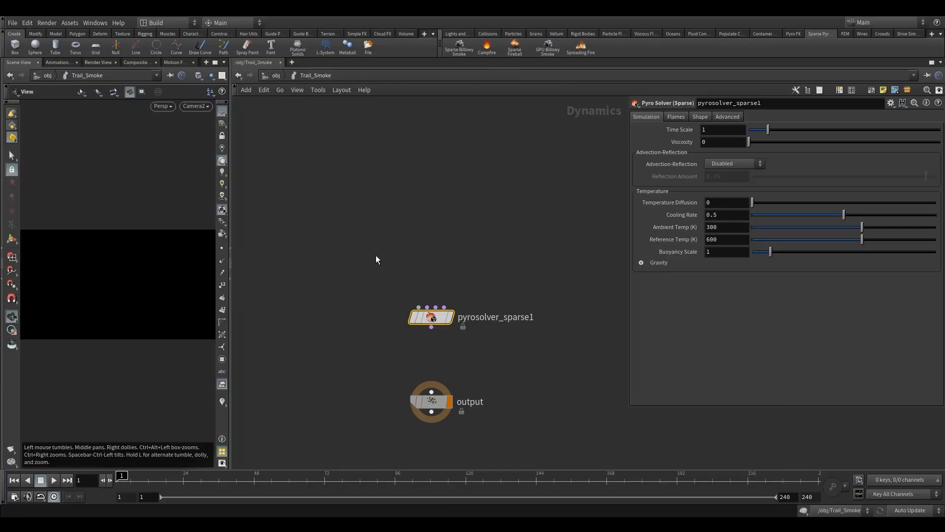
pyautogui.press('Tab')
pyautogui.write('smoke')
pyautogui.click(492, 265)
pyautogui.click(337, 233)
pyautogui.moveTo(339, 243); pyautogui.dragTo(418, 307)
pyautogui.moveTo(432, 392); pyautogui.dragTo(434, 338)
pyautogui.moveTo(481, 265); pyautogui.dragTo(454, 293, button='middle')
pyautogui.press('Tab')
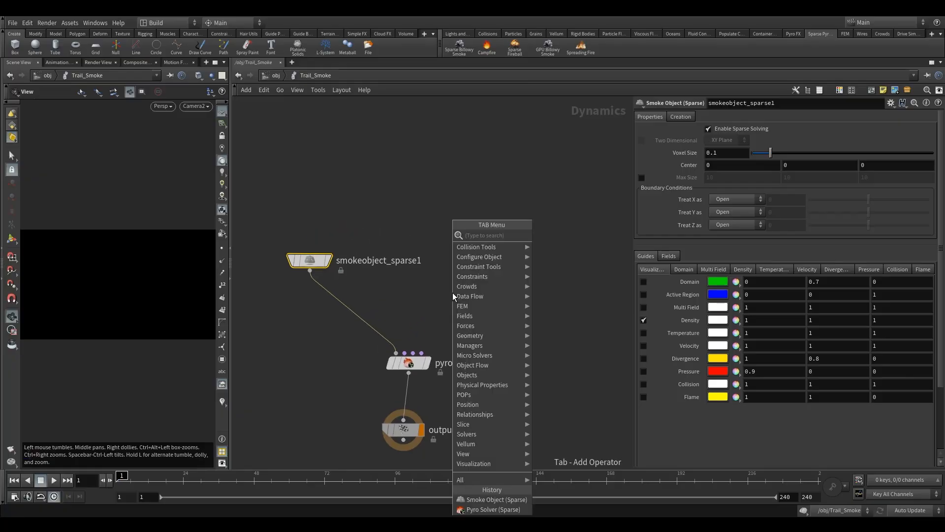
pyautogui.write('volume')
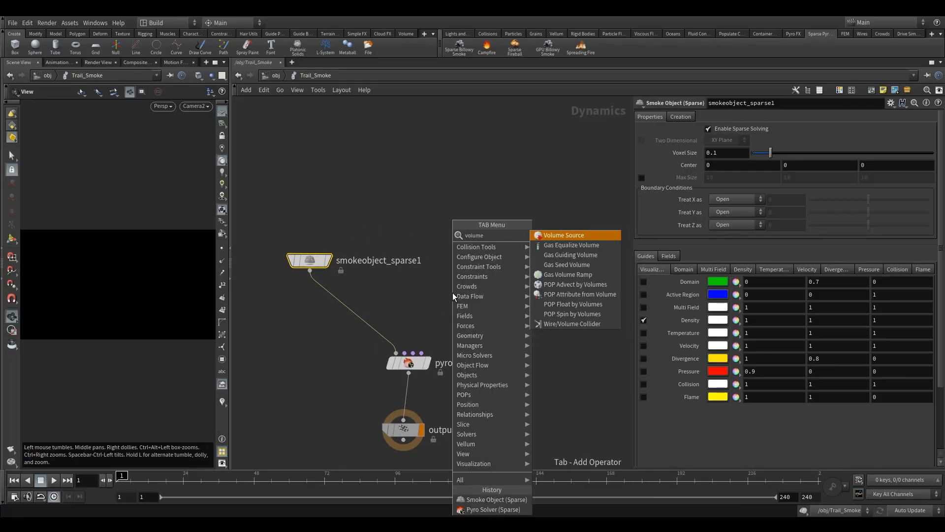
pyautogui.click(564, 230)
pyautogui.press('Tab')
pyautogui.press('Tab')
pyautogui.write('vo')
# Step: Add a Volume Source node above the pyro solver and wire it into the solver's Sourcing input
pyautogui.press('Tab')
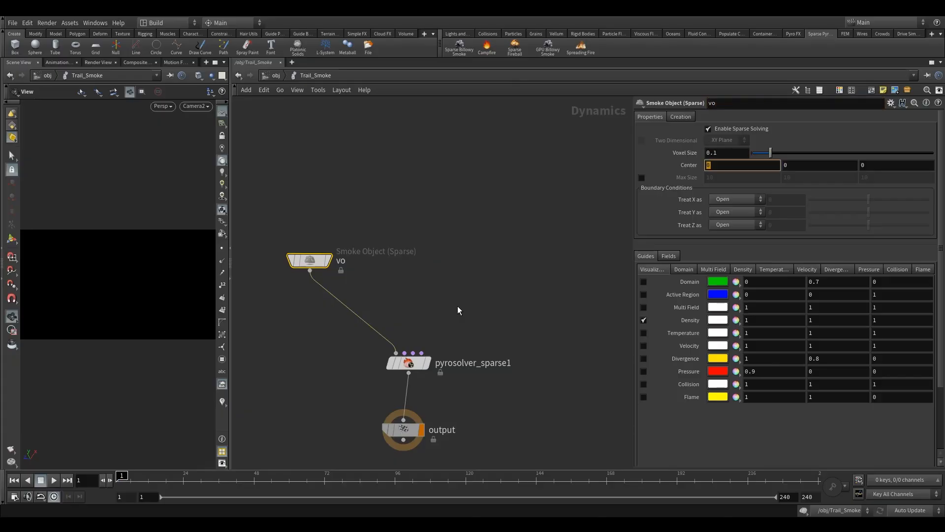
pyautogui.click(431, 297)
pyautogui.press('Tab')
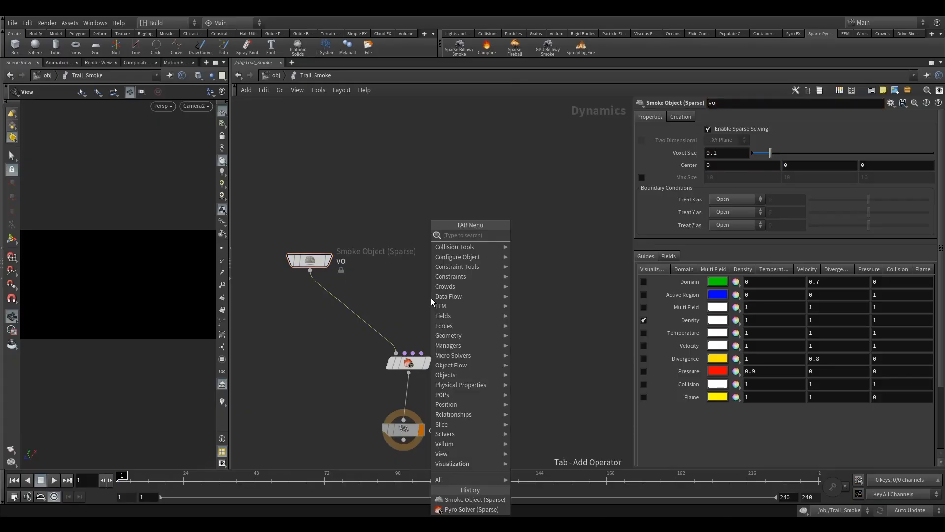
pyautogui.click(527, 235)
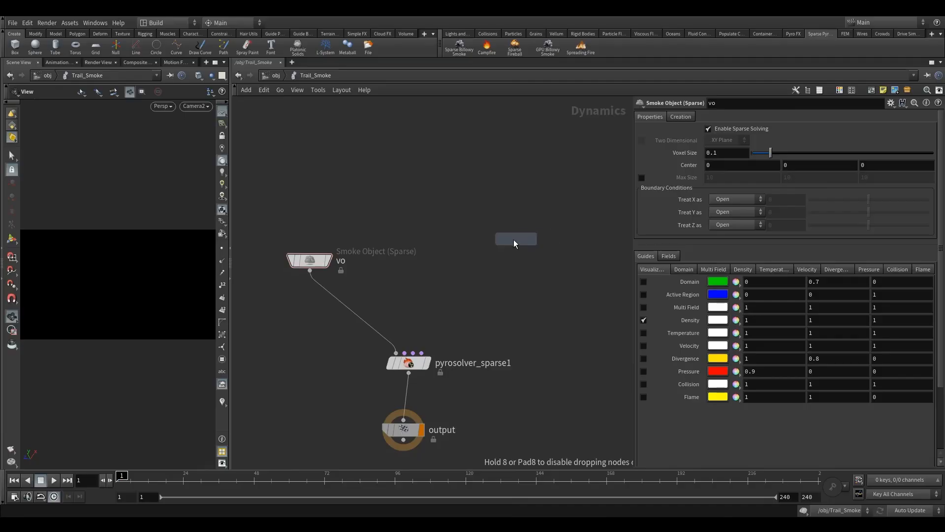
pyautogui.click(475, 242)
pyautogui.click(474, 252)
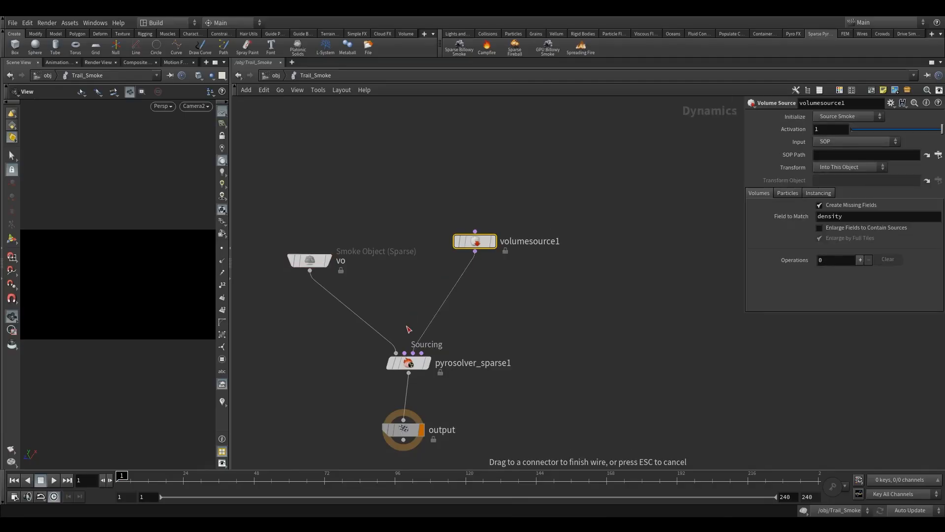
pyautogui.click(413, 353)
pyautogui.moveTo(477, 241); pyautogui.dragTo(429, 222)
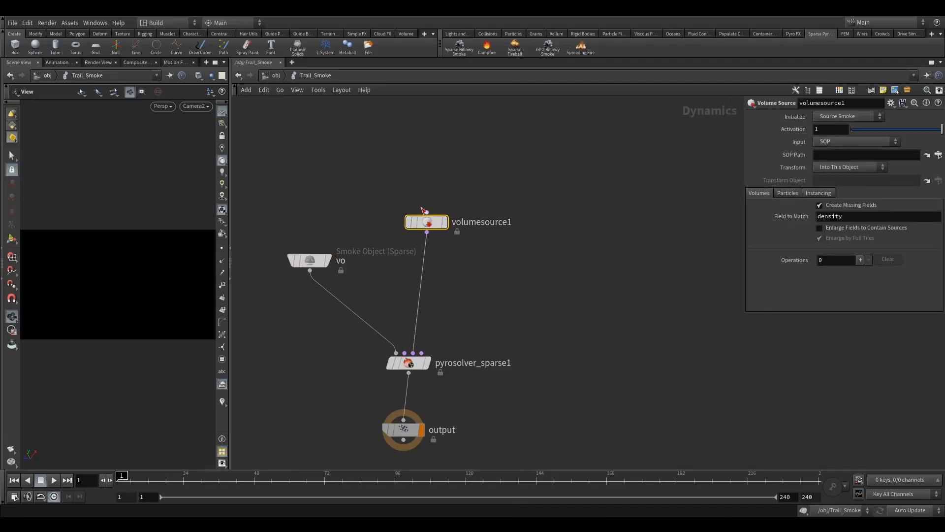
# Step: Set the volume source's SOP Path to /obj/Smoke_Source/OUT_trail_source and align the node above the pyro solver
pyautogui.click(939, 155)
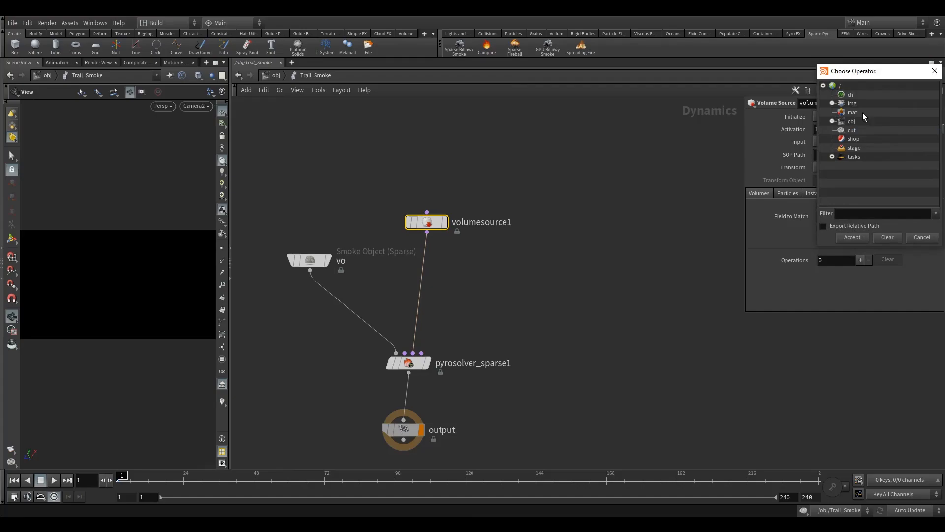
pyautogui.click(833, 121)
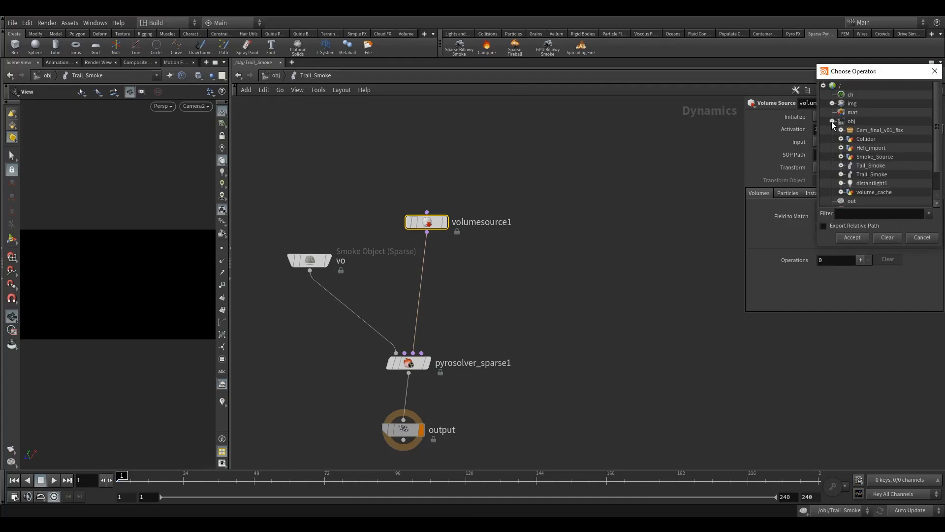
pyautogui.click(842, 156)
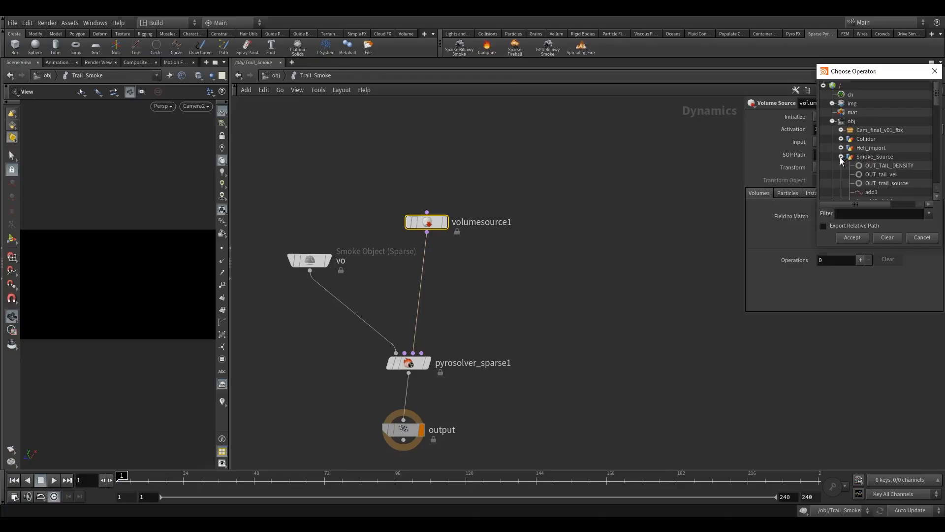
pyautogui.click(887, 184)
pyautogui.click(852, 238)
pyautogui.moveTo(426, 223); pyautogui.dragTo(414, 212)
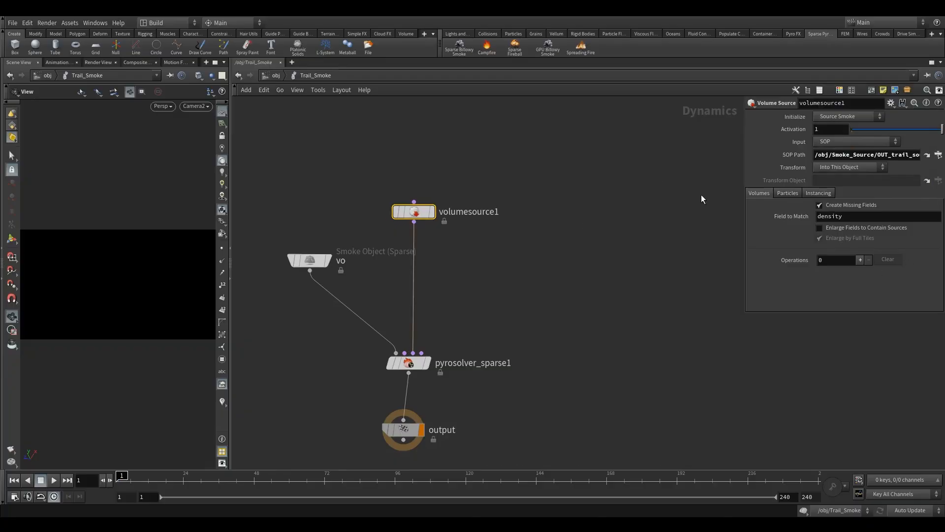
# Step: Enable Enlarge Fields to Contain Sources on the volume source and raise its number of operations to 3
pyautogui.click(848, 228)
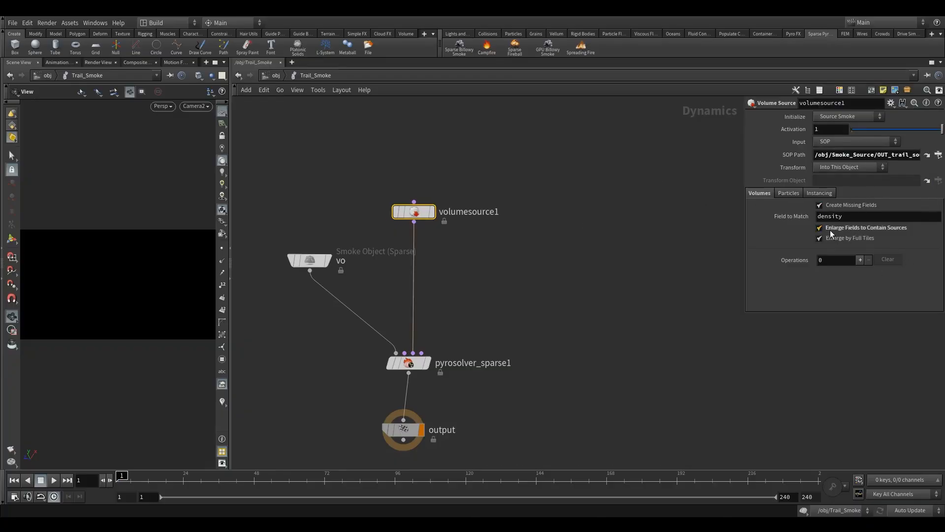
pyautogui.click(860, 260)
pyautogui.click(793, 260)
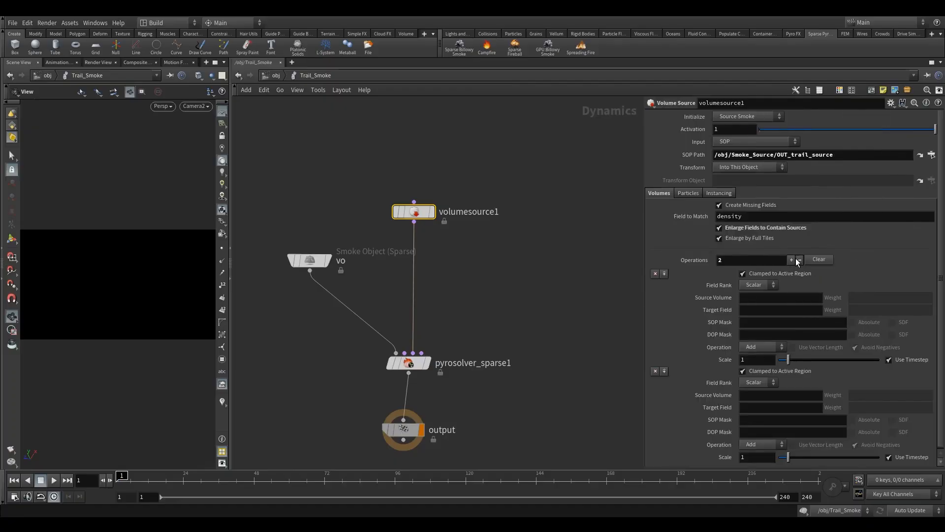
pyautogui.click(794, 259)
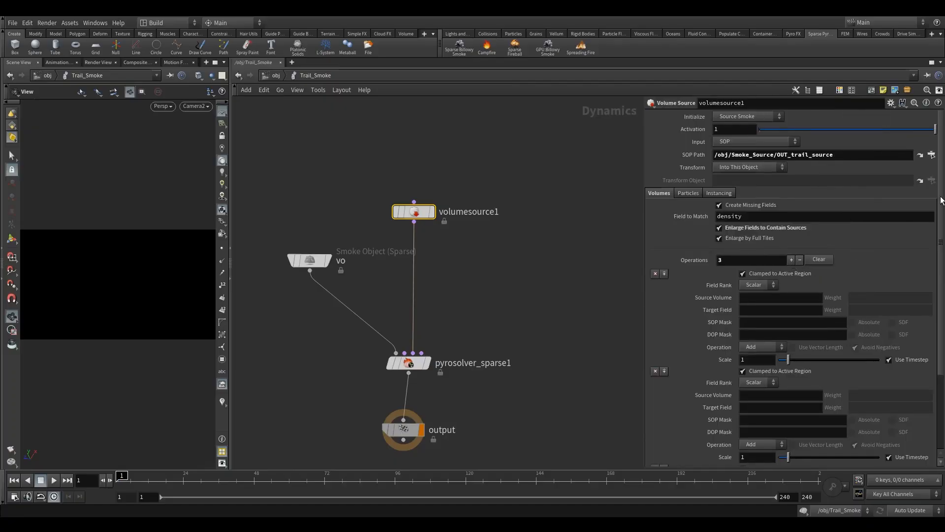
# Step: Set the first volume source operation to Vector field rank, with source volume v and target field vel
pyautogui.scroll(-5, 695, 197)
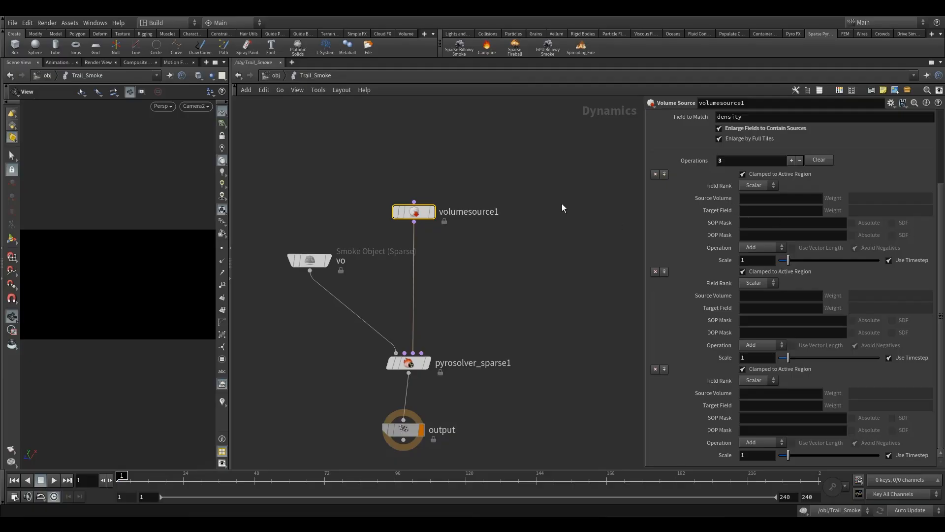
pyautogui.click(755, 185)
pyautogui.click(756, 207)
pyautogui.click(761, 199)
pyautogui.write('v')
pyautogui.click(758, 211)
pyautogui.write('vel')
# Step: Set both the source volume and the target field of the second operation to flame
pyautogui.click(750, 297)
pyautogui.write('flame')
pyautogui.click(773, 308)
pyautogui.write('flame')
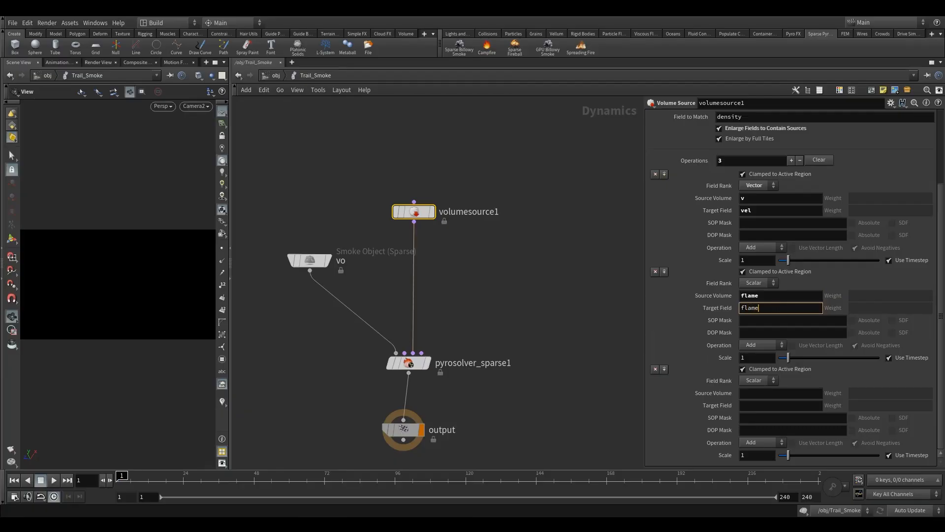
# Step: Set both the source volume and the target field of the third operation to temperature
pyautogui.click(748, 393)
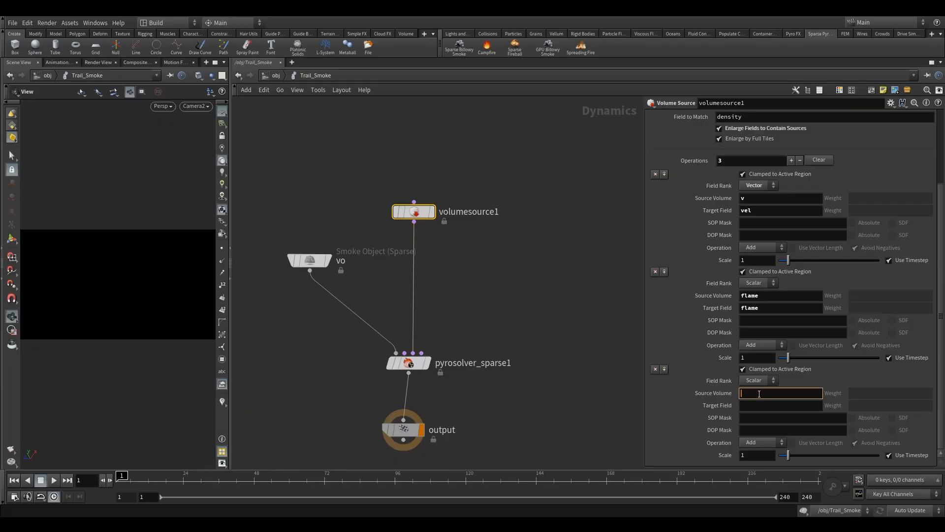
pyautogui.write('temperature')
pyautogui.click(764, 404)
pyautogui.write('temperature')
pyautogui.press('Return')
pyautogui.click(780, 293)
pyautogui.click(771, 309)
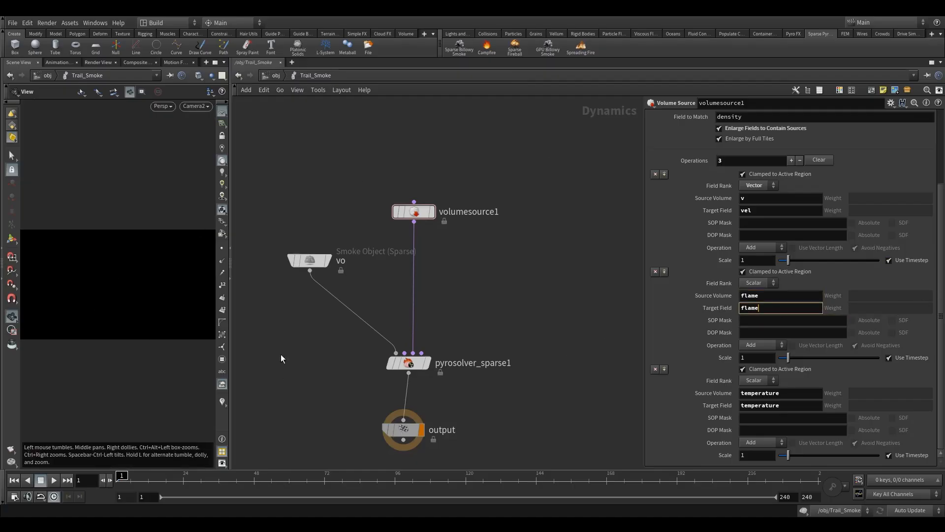
pyautogui.press('Return')
# Step: Move the volume source node level with the smoke object, to the right of the pyro solver
pyautogui.moveTo(507, 323); pyautogui.dragTo(528, 296, button='middle')
pyautogui.moveTo(290, 204); pyautogui.dragTo(367, 282)
pyautogui.moveTo(440, 193); pyautogui.dragTo(505, 242)
# Step: Rename the Smoke Object (Sparse) node to smoke_object
pyautogui.doubleClick(361, 241)
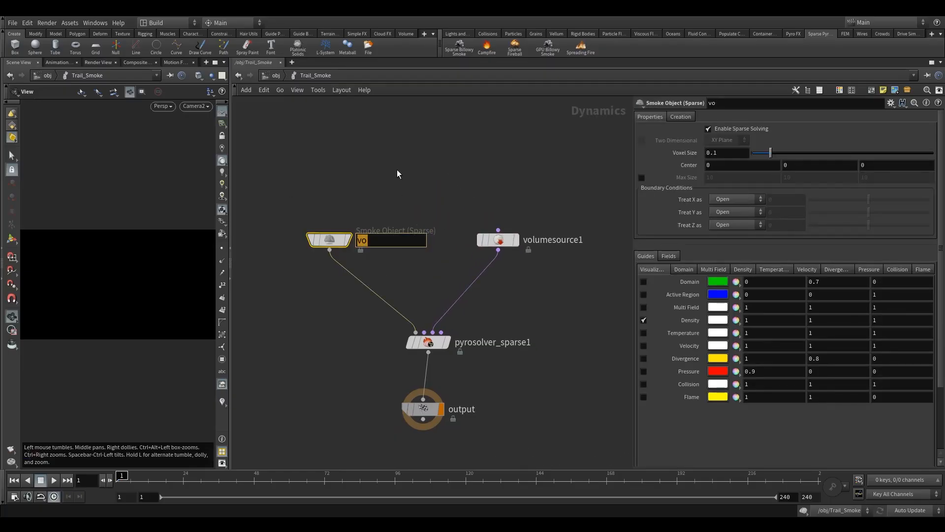
pyautogui.write('smoke_object')
pyautogui.click(386, 191)
# Step: In smoke_object's guide visualization, turn off Density and turn on Multi Field
pyautogui.scroll(4, 412, 265)
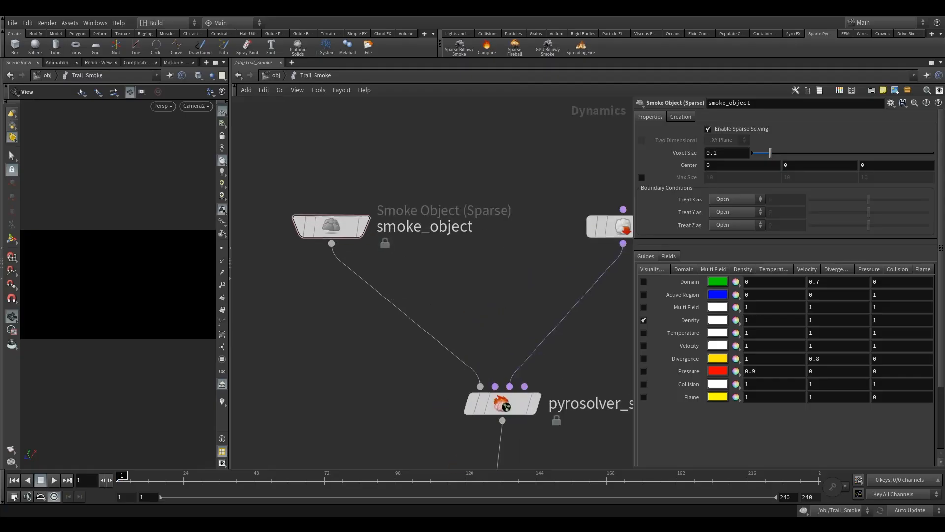
pyautogui.click(331, 227)
pyautogui.click(642, 320)
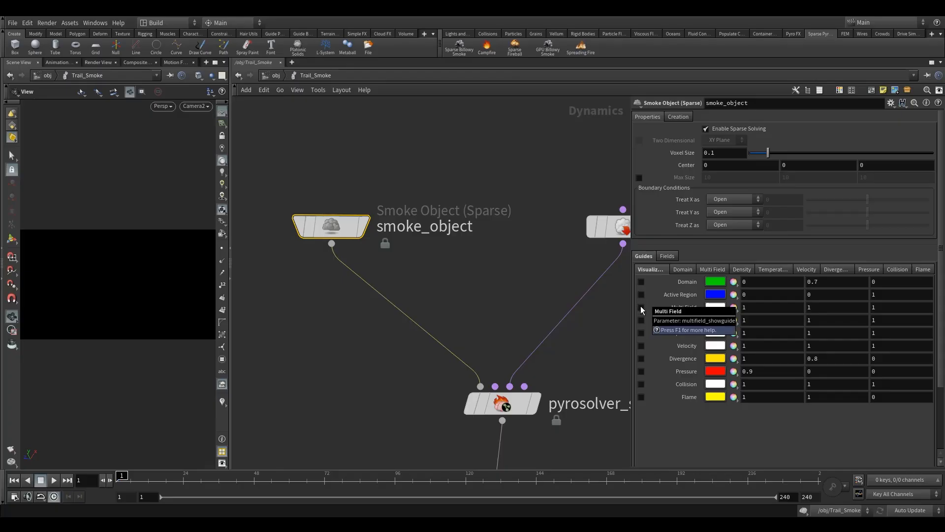
pyautogui.click(641, 307)
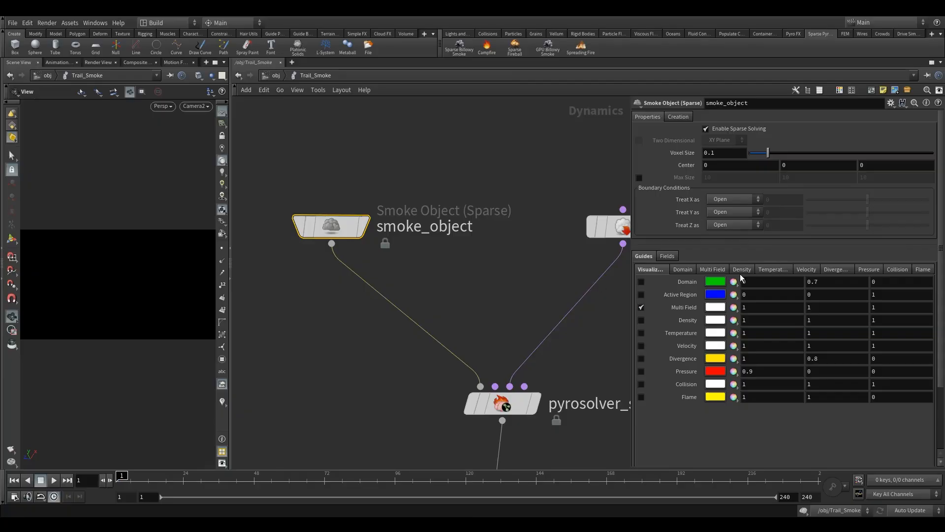
# Step: Set the Density Field of smoke_object's Multi Field smoke guide to density
pyautogui.click(713, 269)
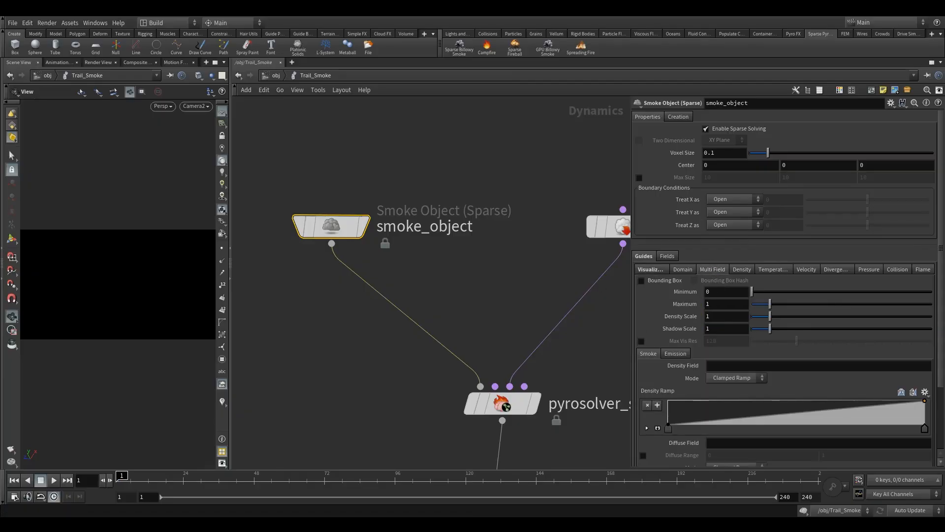
pyautogui.moveTo(481, 311); pyautogui.dragTo(414, 266, button='middle')
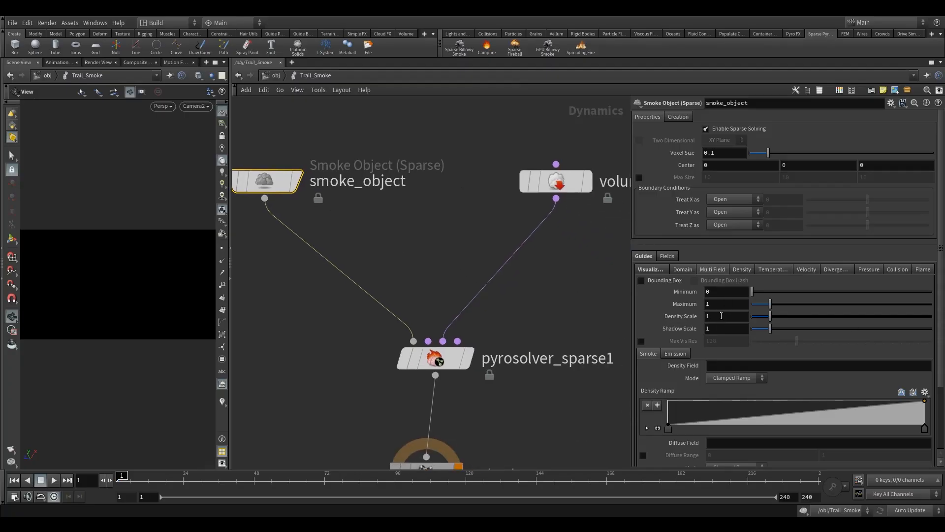
pyautogui.scroll(-2, 728, 327)
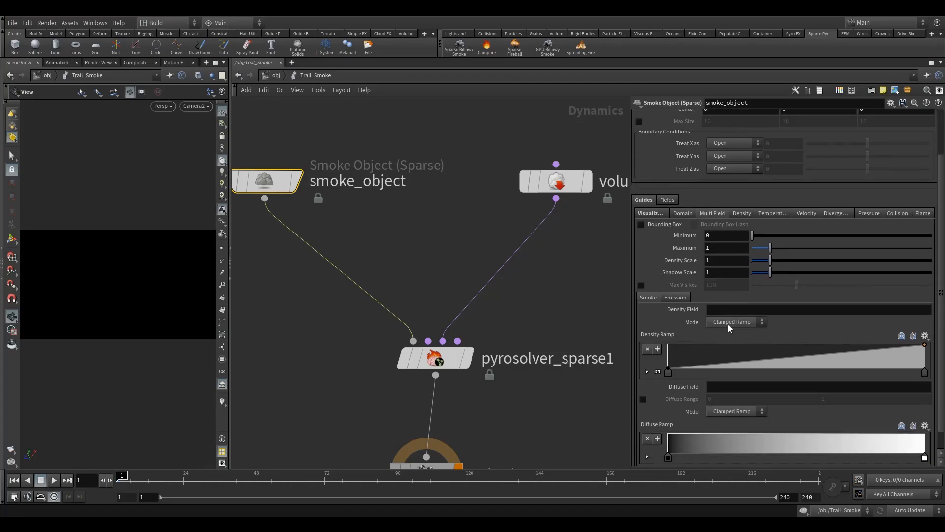
pyautogui.scroll(-1, 704, 320)
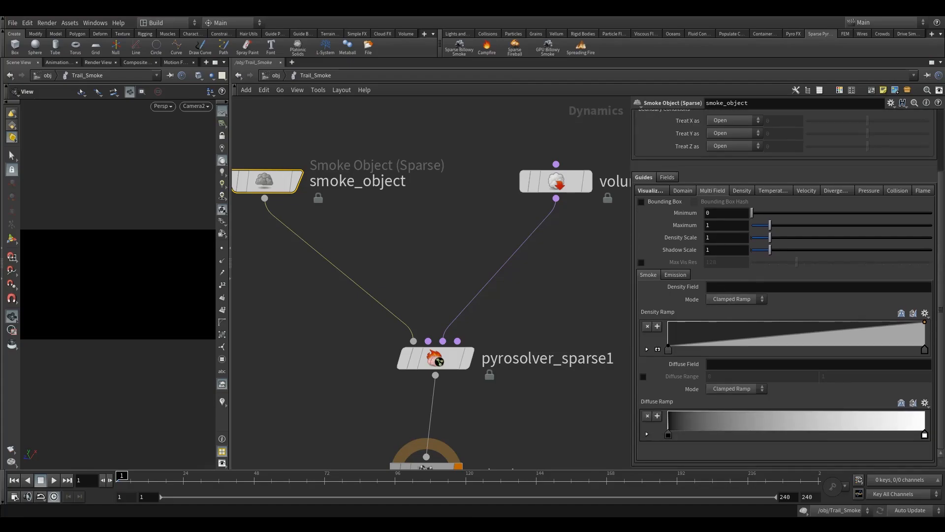
pyautogui.click(721, 286)
pyautogui.write('density')
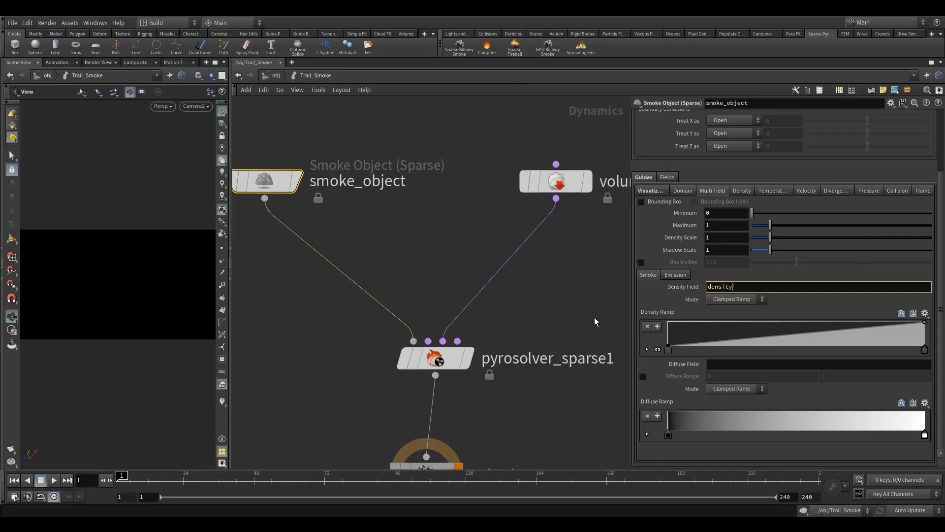
pyautogui.press('Return')
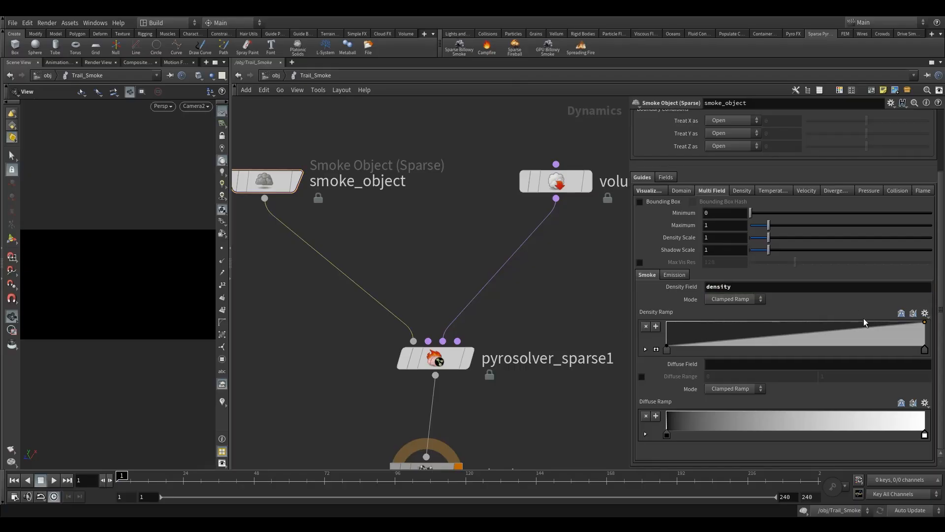
# Step: Set the Diffuse Field of smoke_object's Multi Field smoke guide to density
pyautogui.click(736, 368)
pyautogui.write('density')
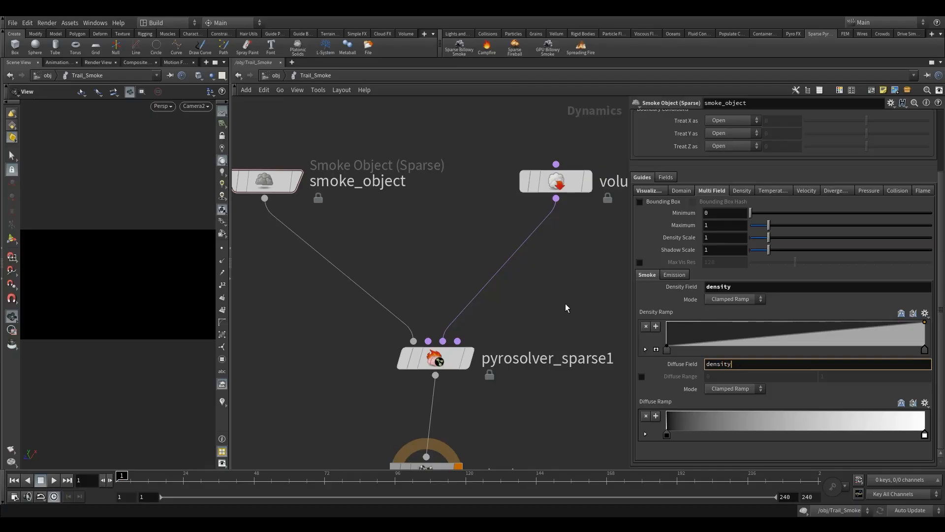
pyautogui.press('Return')
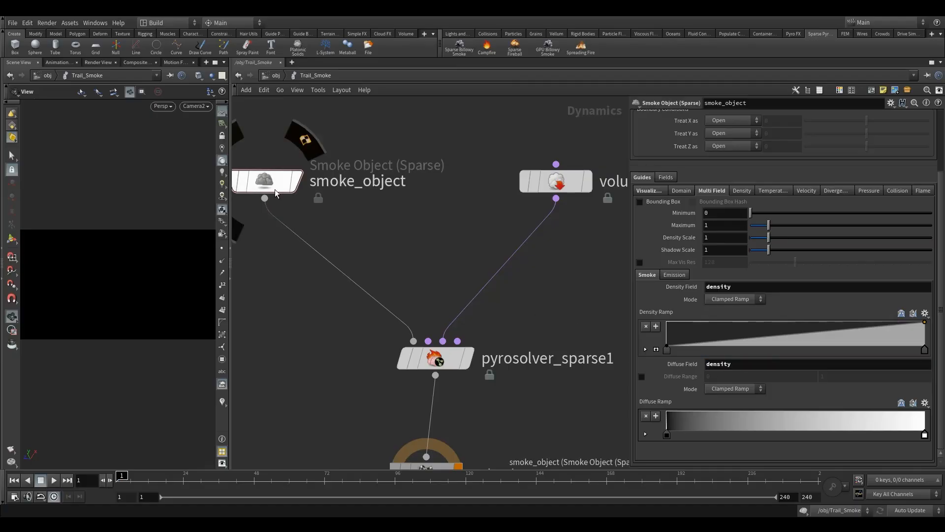
pyautogui.moveTo(587, 260); pyautogui.dragTo(583, 270, button='middle')
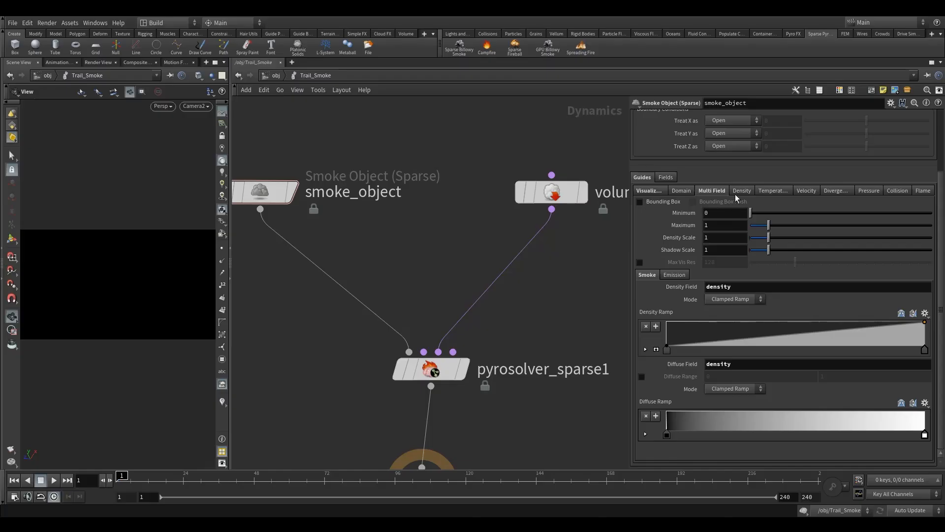
# Step: In the Multi Field guide's emission settings, set the Emission Scale to 1 and the Emission Field to flame
pyautogui.click(689, 275)
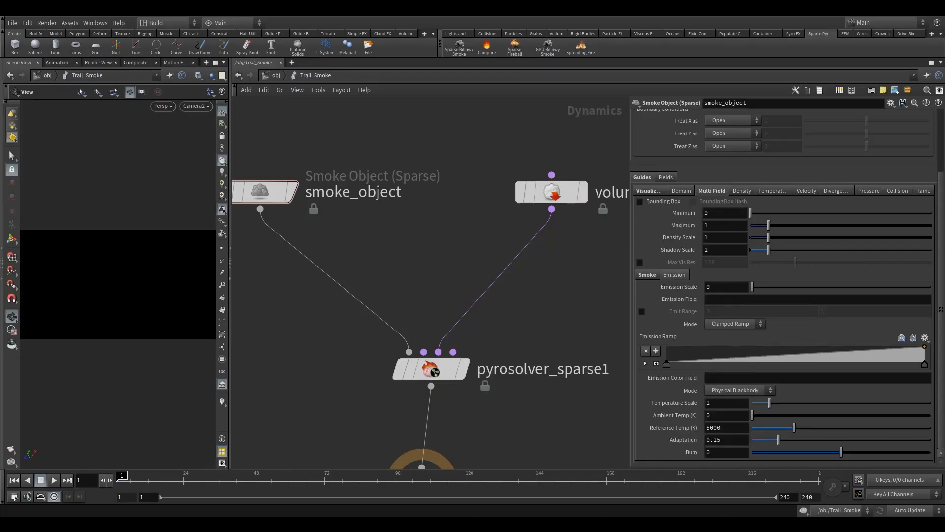
pyautogui.moveTo(730, 288); pyautogui.dragTo(630, 290)
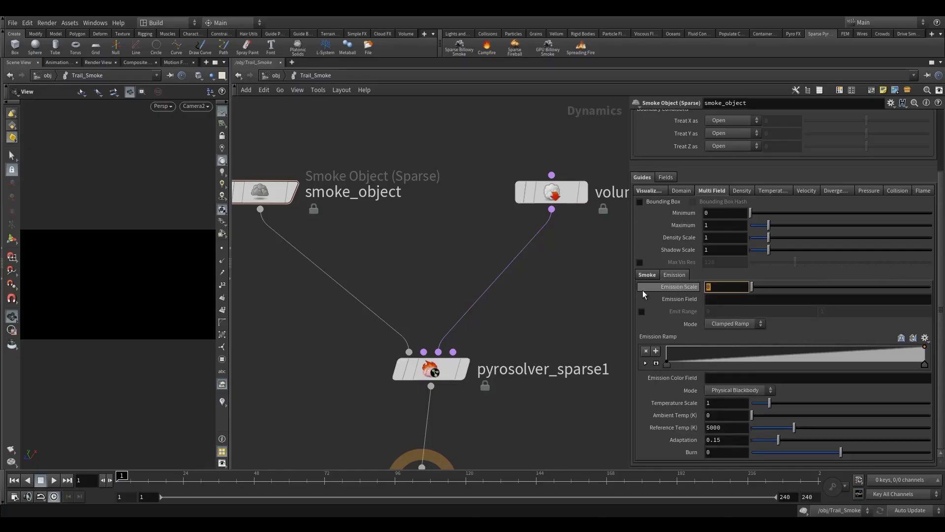
pyautogui.write('411')
pyautogui.press('Return')
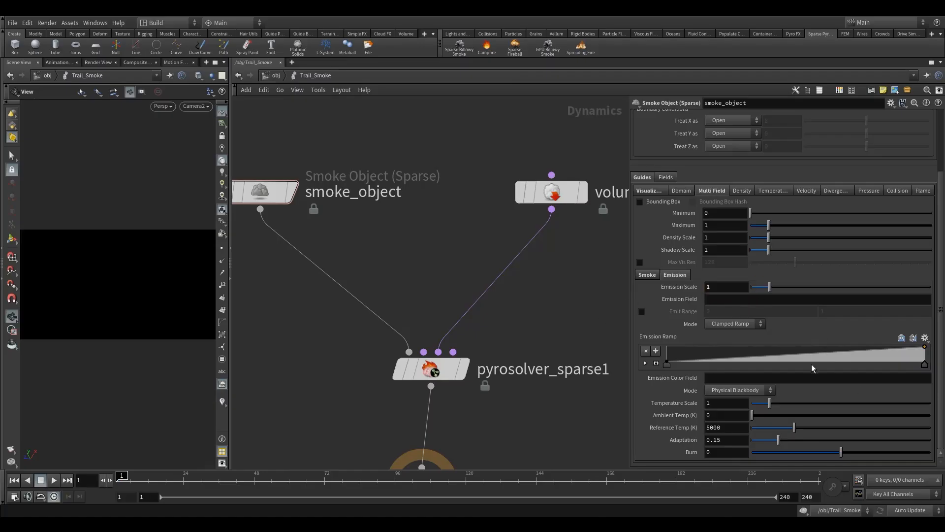
pyautogui.click(706, 300)
pyautogui.write('me')
pyautogui.press('Return')
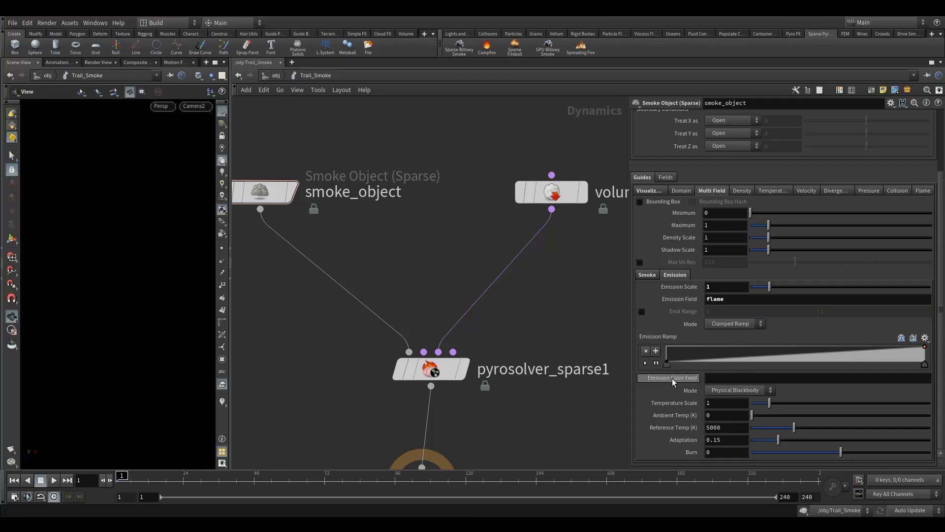
# Step: Set the Emission Color Field of smoke_object's Multi Field guide to temperature
pyautogui.click(729, 377)
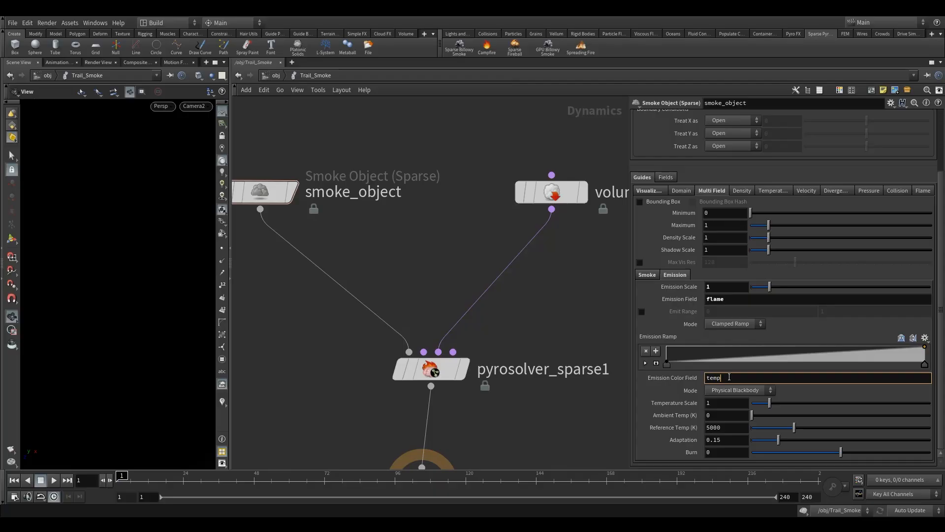
pyautogui.write('temperature')
pyautogui.press('Return')
pyautogui.press('h')
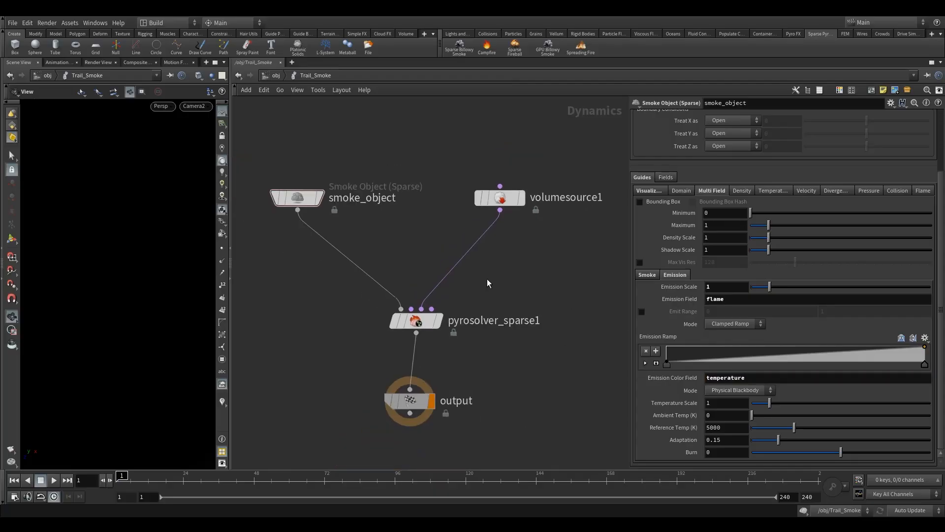
# Step: At the object level, set the Start Frame of the Trail_Smoke DOP network to 53
pyautogui.click(196, 106)
pyautogui.click(373, 129)
pyautogui.click(276, 76)
pyautogui.click(415, 265)
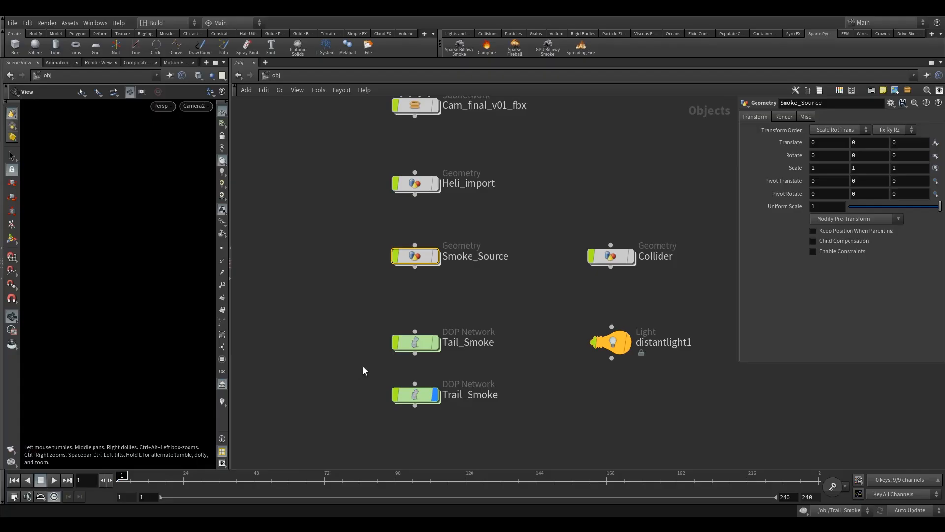
pyautogui.click(415, 394)
pyautogui.doubleClick(834, 216)
pyautogui.write('53')
pyautogui.press('Return')
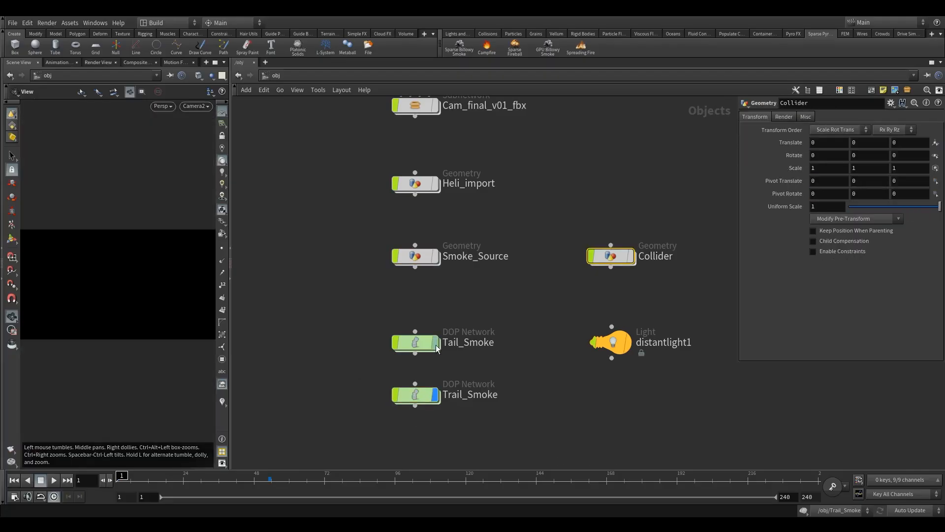
# Step: Return inside the Trail_Smoke network and play the simulation just past its start frame, then stop playback
pyautogui.click(195, 109)
pyautogui.click(220, 152)
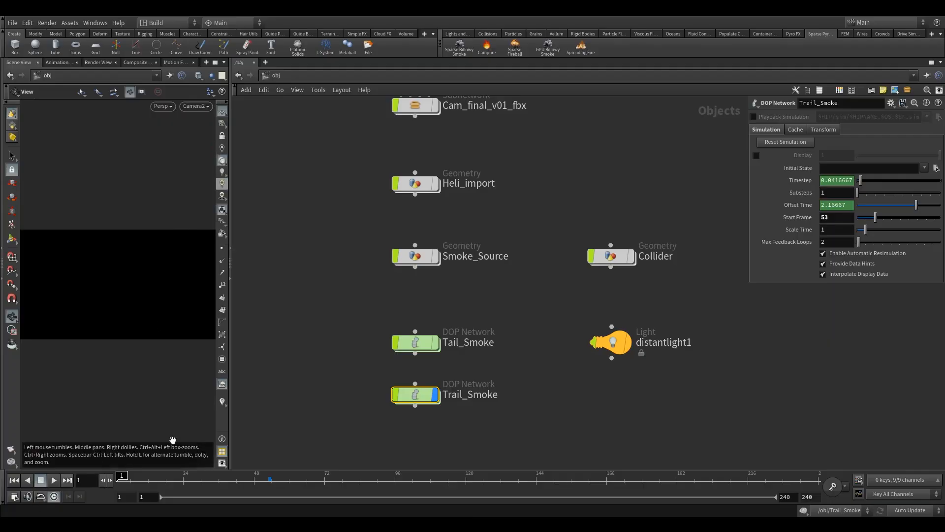
pyautogui.doubleClick(416, 394)
pyautogui.click(54, 480)
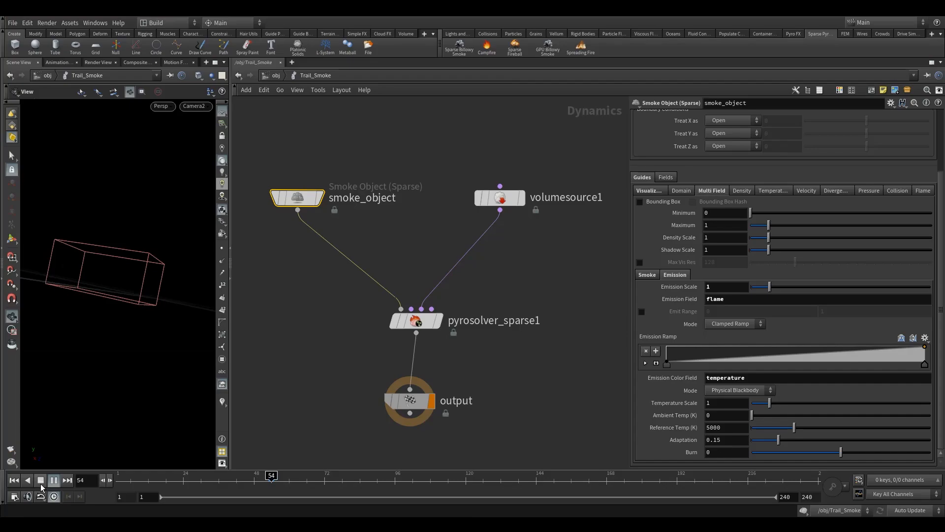
pyautogui.click(41, 482)
# Step: Widen the viewport pane beside the network, go to frame 47 and reframe the nodes
pyautogui.moveTo(231, 266); pyautogui.dragTo(494, 265)
pyautogui.click(252, 488)
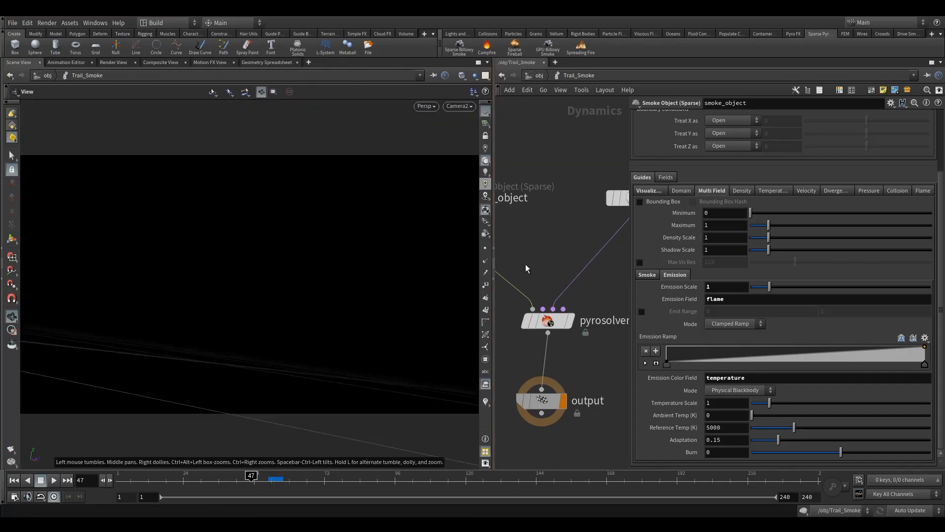
pyautogui.scroll(-3, 585, 270)
pyautogui.moveTo(496, 267); pyautogui.dragTo(378, 266)
pyautogui.press('h')
pyautogui.scroll(4, 865, 245)
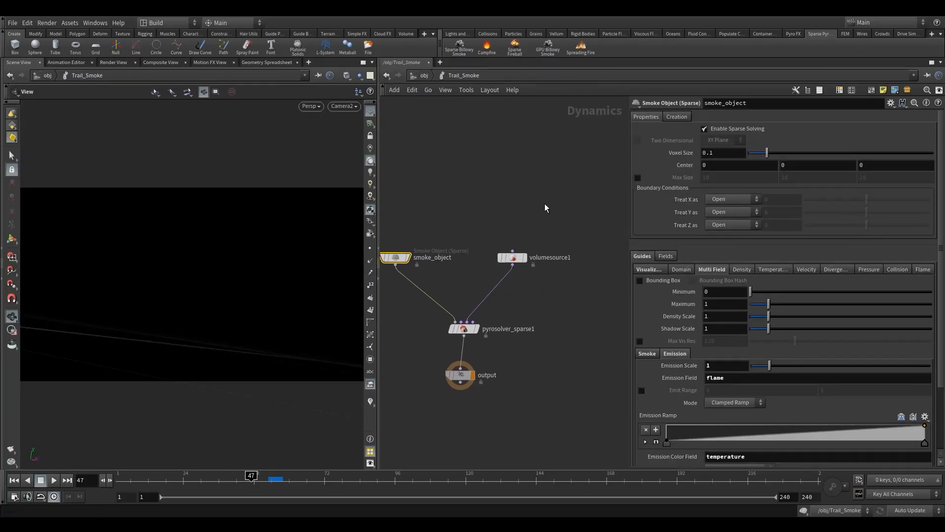
pyautogui.moveTo(441, 217); pyautogui.dragTo(482, 223, button='middle')
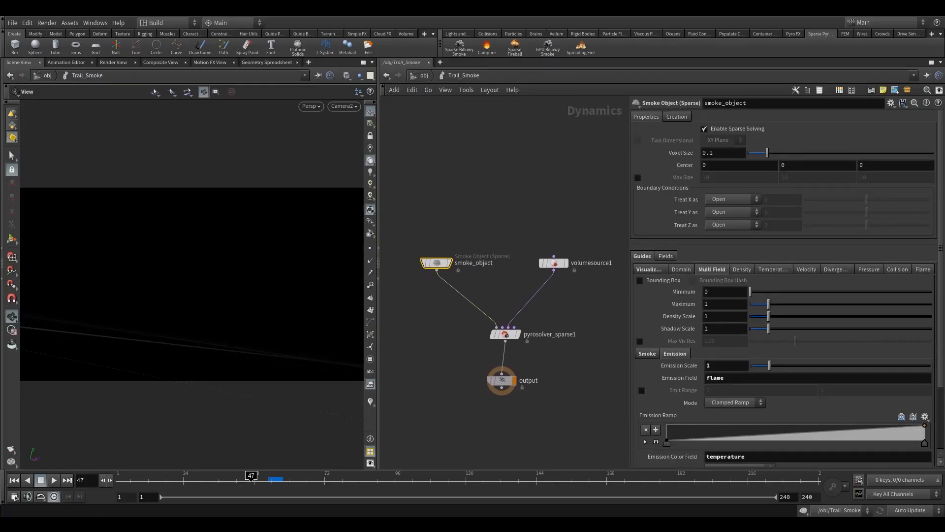
# Step: Copy the Voxel Size parameter of smoke_object for use as a reference
pyautogui.rightClick(718, 157)
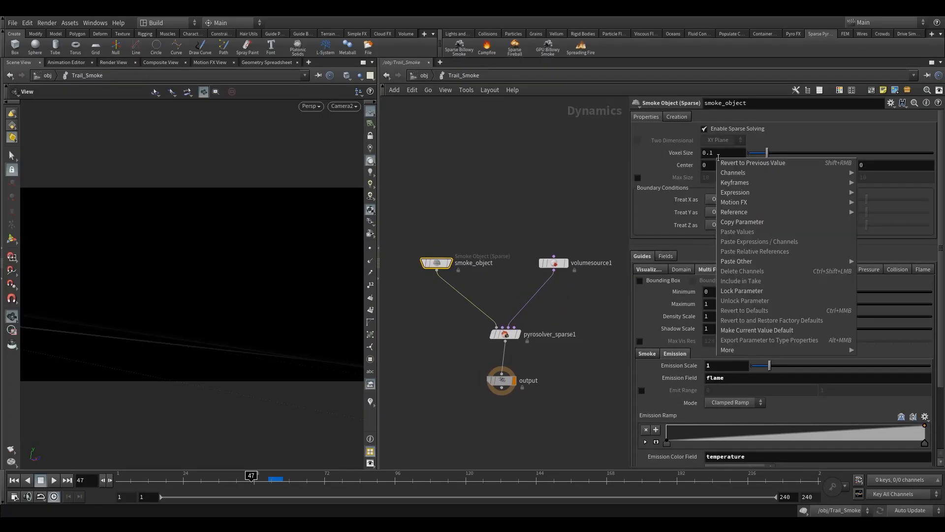
pyautogui.click(718, 150)
pyautogui.rightClick(719, 152)
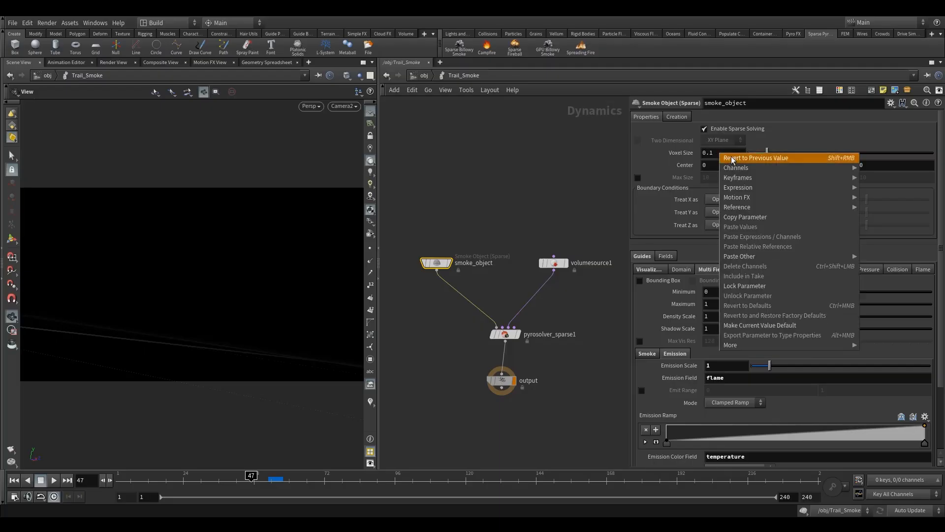
pyautogui.click(745, 218)
# Step: In Smoke_Source, link volumerasterizeattributes2's Voxel Size to the copied parameter by relative reference, removing the leftover digits after the expression
pyautogui.click(424, 75)
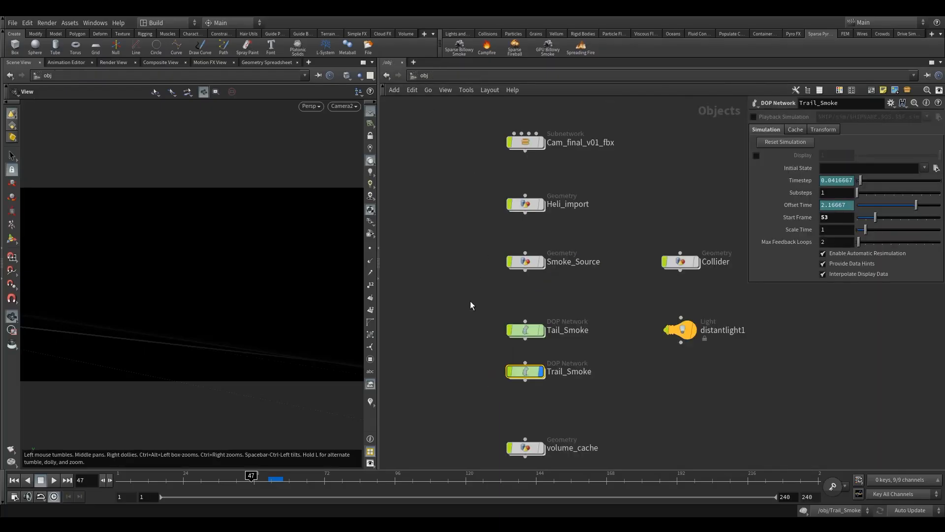
pyautogui.click(509, 222)
pyautogui.doubleClick(509, 221)
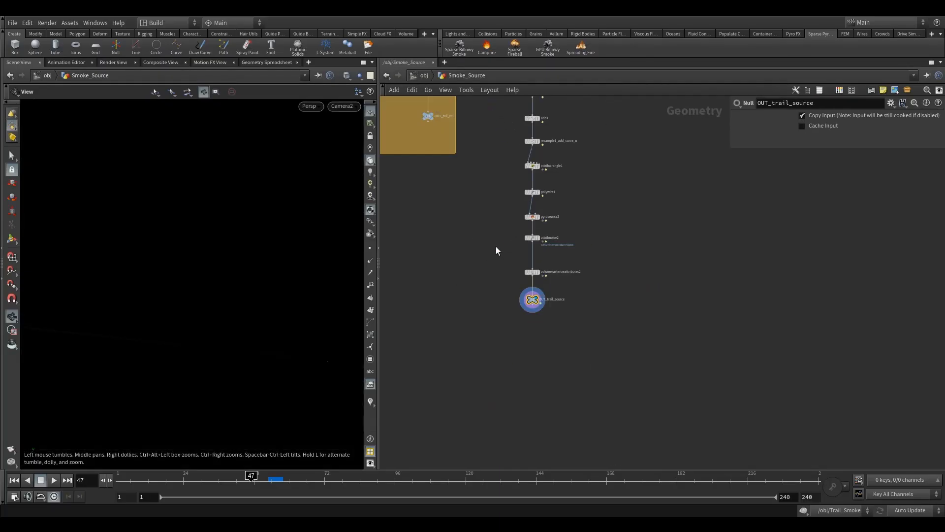
pyautogui.scroll(5, 489, 308)
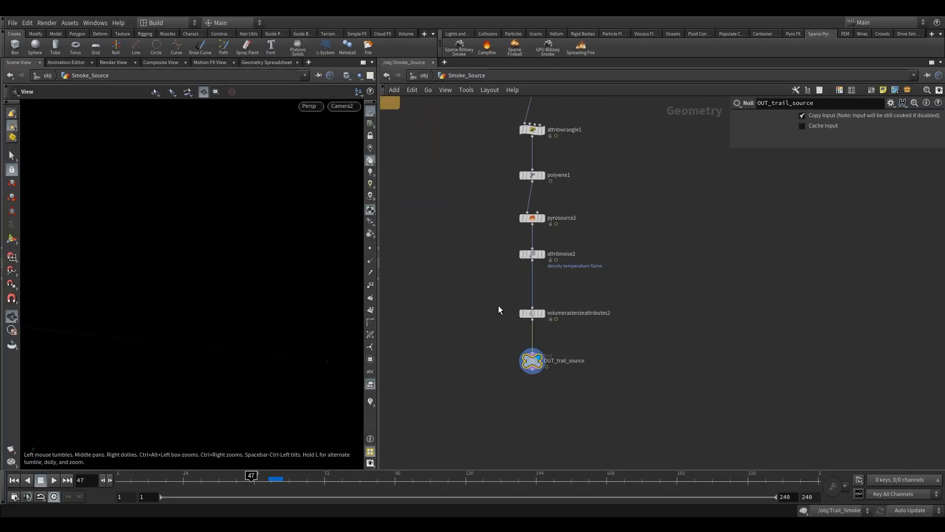
pyautogui.click(532, 313)
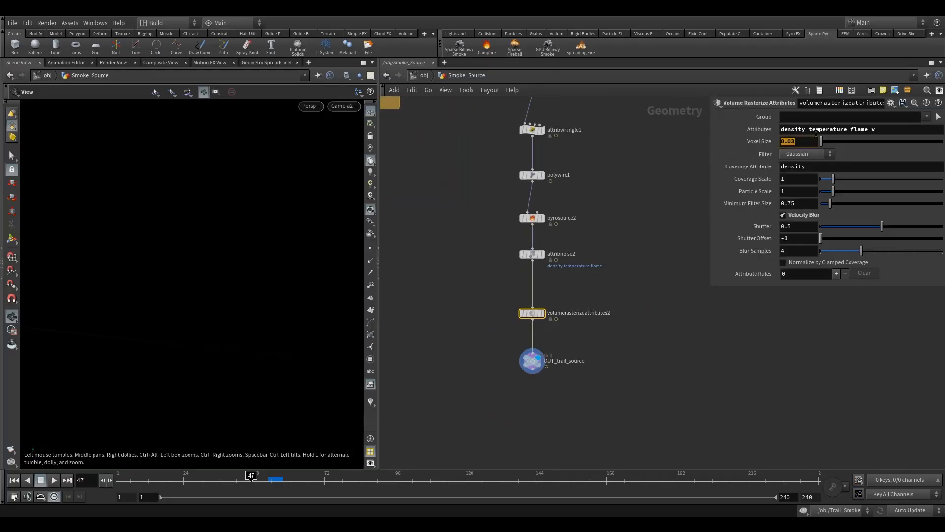
pyautogui.rightClick(788, 141)
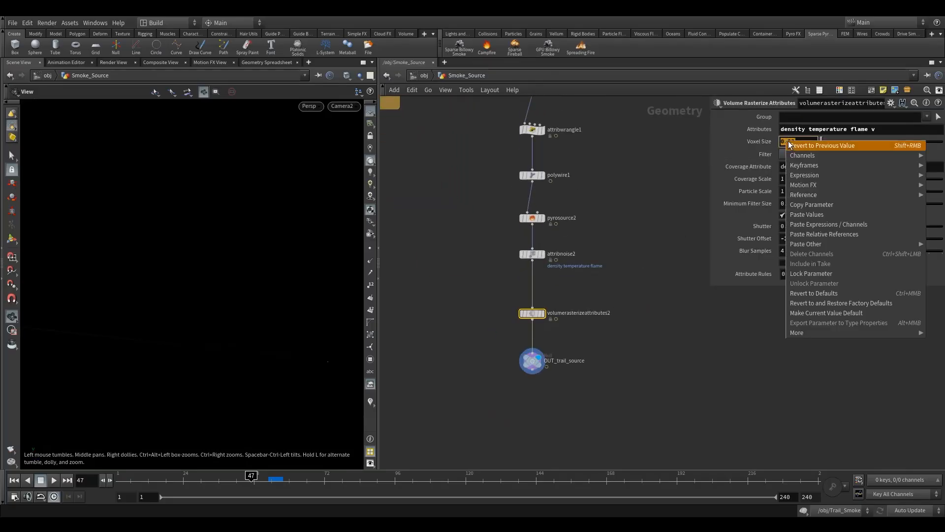
pyautogui.click(829, 234)
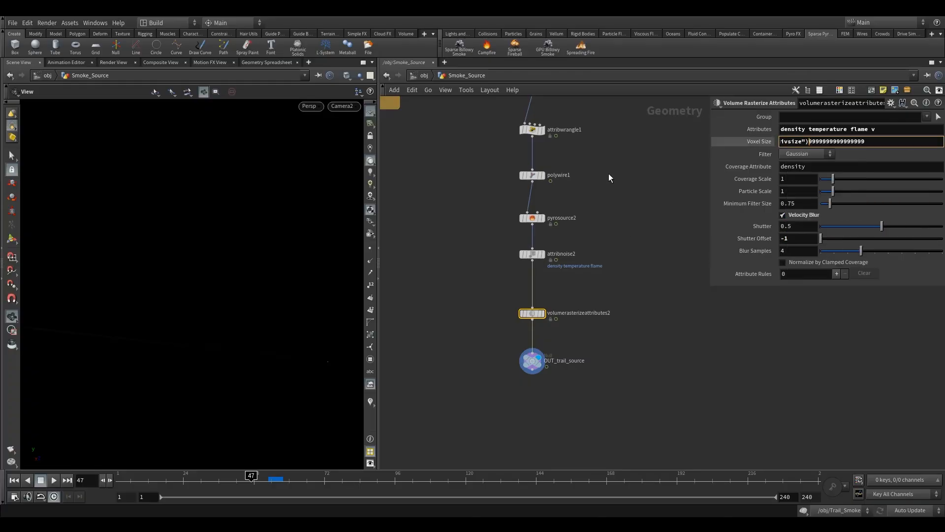
pyautogui.moveTo(866, 142); pyautogui.dragTo(809, 153)
pyautogui.press('BackSpace')
pyautogui.press('Return')
pyautogui.click(758, 140)
# Step: Link pyrosource2's Particle Separation to the copied voxel size by relative reference, leaving only the reference expression
pyautogui.moveTo(647, 163); pyautogui.dragTo(589, 216, button='middle')
pyautogui.click(522, 277)
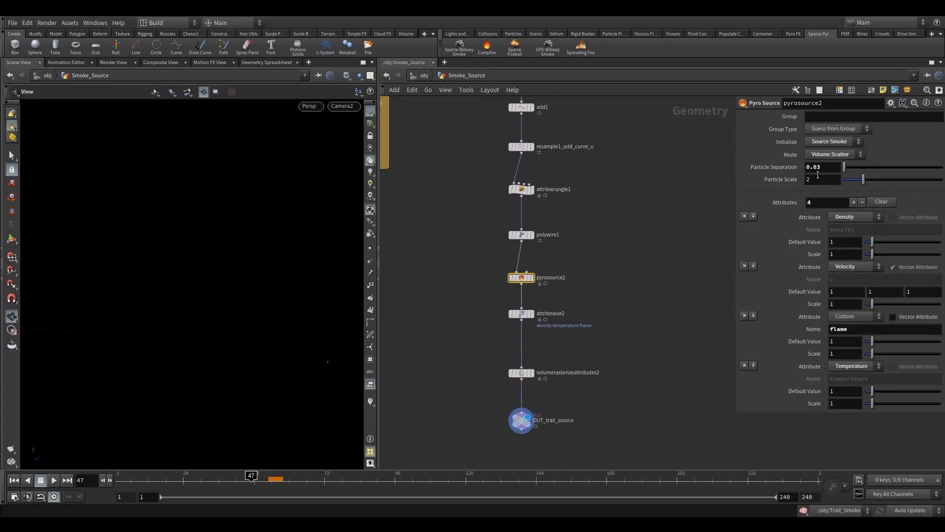
pyautogui.rightClick(826, 169)
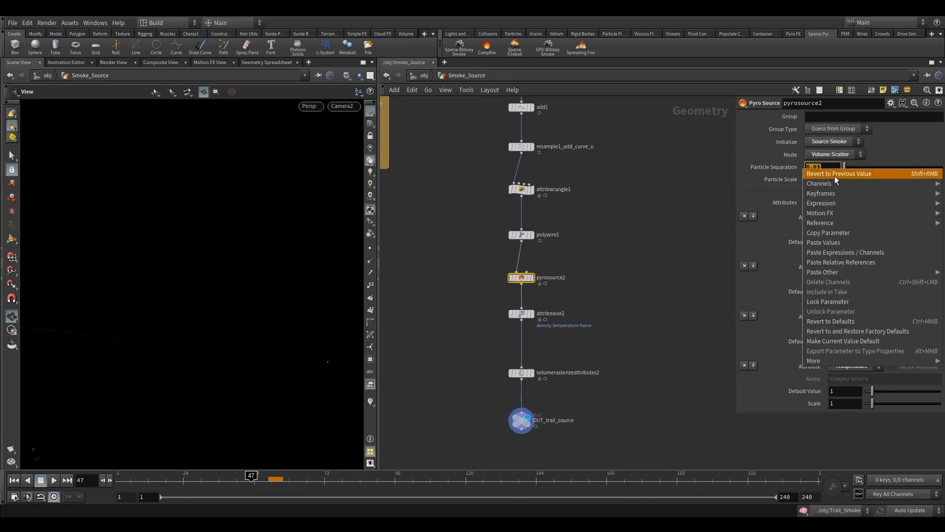
pyautogui.click(842, 263)
pyautogui.doubleClick(837, 168)
pyautogui.press('BackSpace')
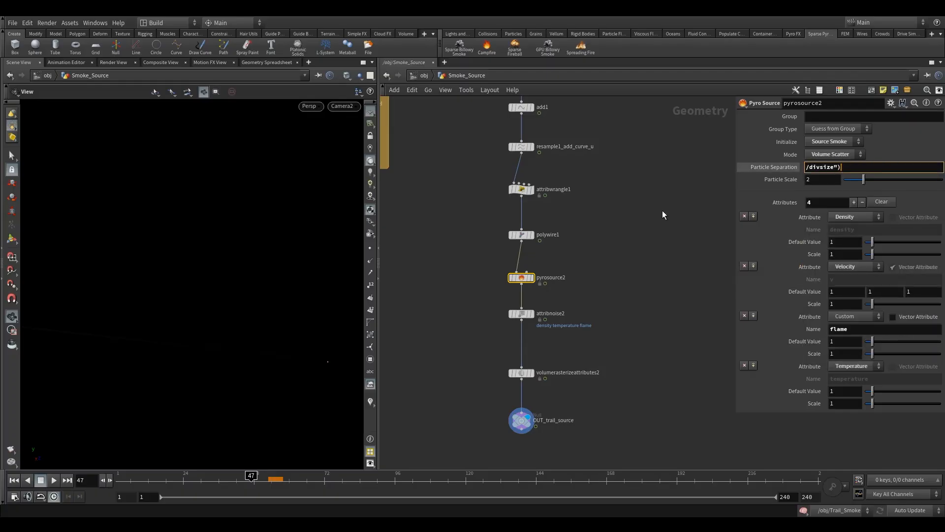
pyautogui.press('Return')
# Step: Back in the Trail_Smoke network, set smoke_object's Voxel Size to 0.05
pyautogui.click(409, 75)
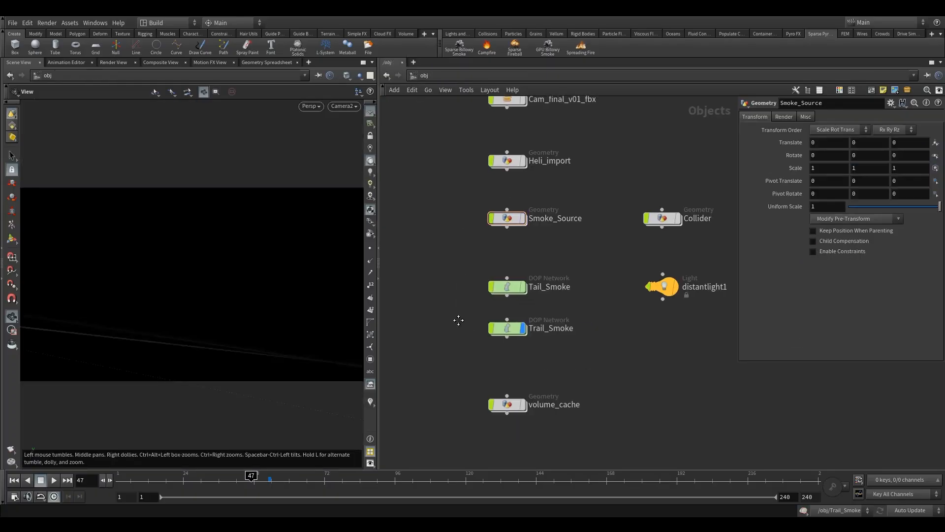
pyautogui.doubleClick(497, 310)
pyautogui.moveTo(498, 310); pyautogui.dragTo(515, 258, button='middle')
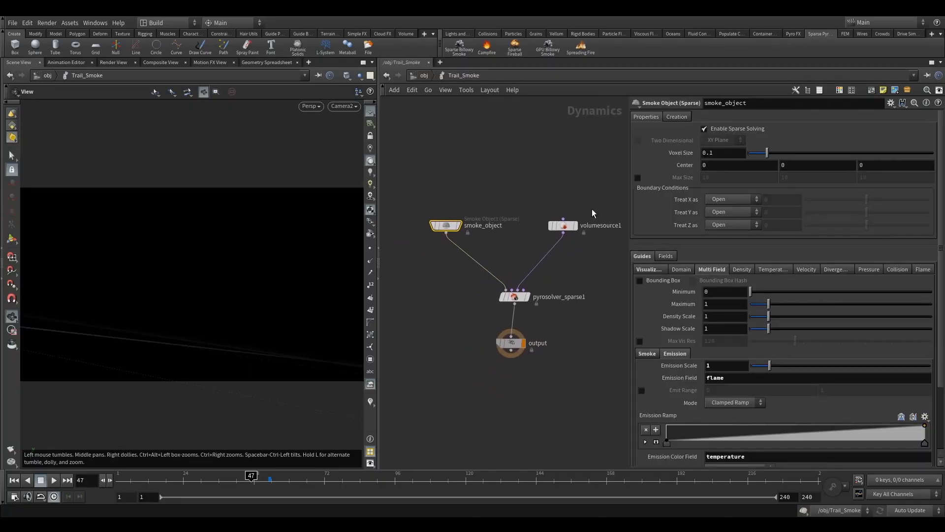
pyautogui.doubleClick(707, 155)
pyautogui.write('05')
pyautogui.press('Return')
# Step: Play the simulation at the new voxel size, stop it, and go back to frame 50
pyautogui.click(53, 480)
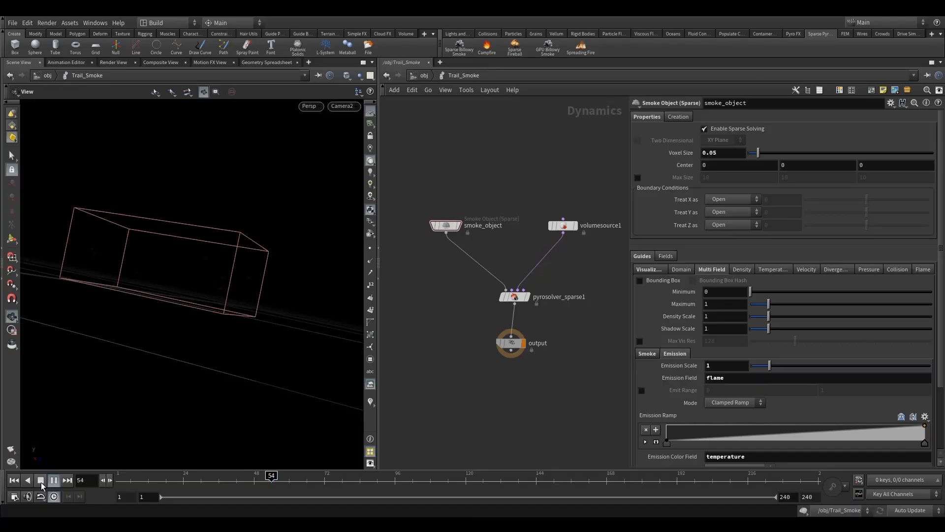
pyautogui.click(41, 481)
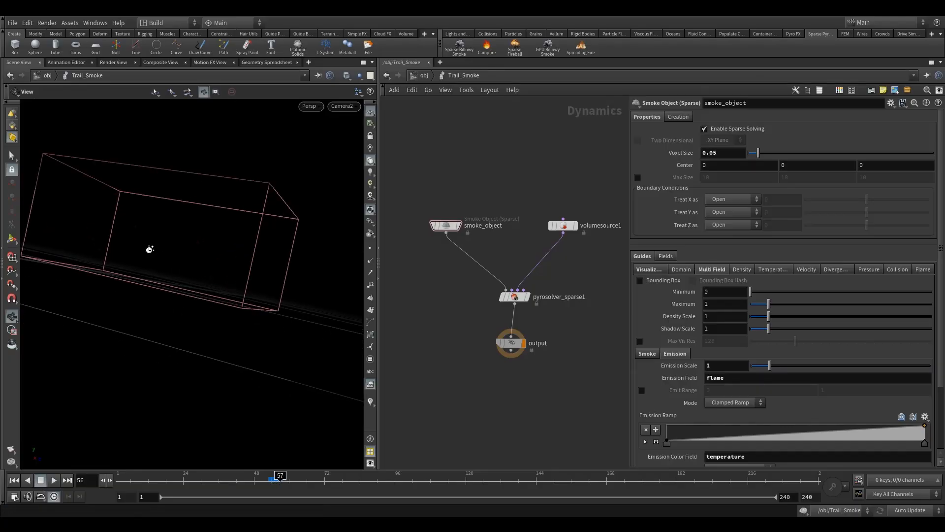
pyautogui.moveTo(141, 245); pyautogui.dragTo(201, 301)
pyautogui.click(261, 483)
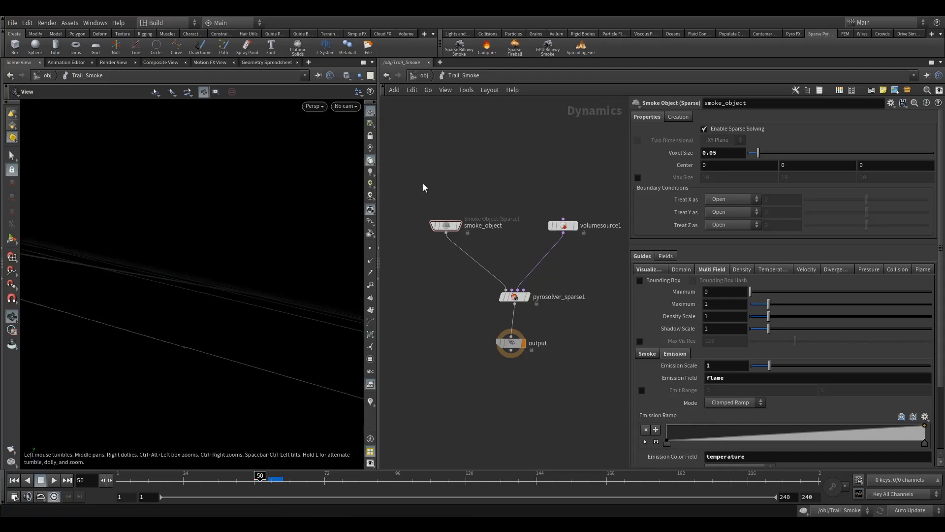
# Step: In the flame settings of pyrosolver_sparse1, enable Emit Smoke and Add Temperature
pyautogui.moveTo(490, 183); pyautogui.dragTo(472, 223, button='middle')
pyautogui.click(427, 265)
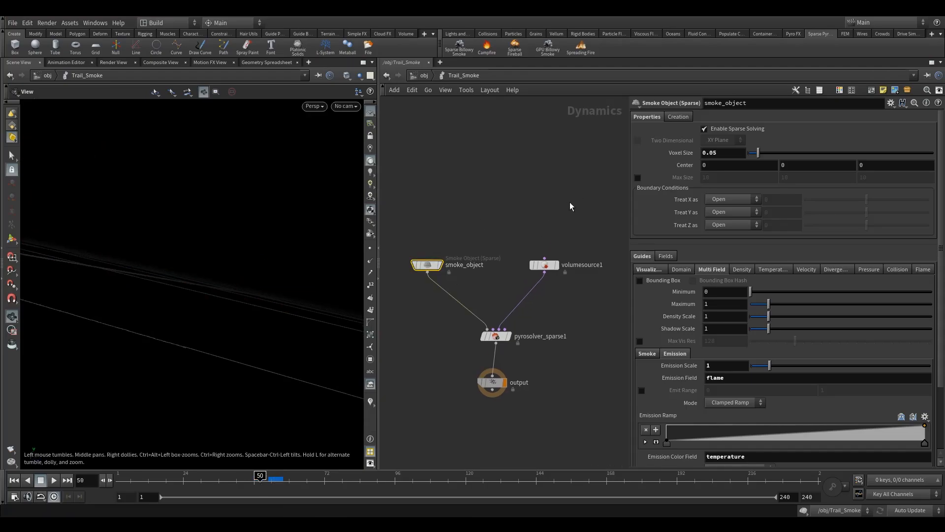
pyautogui.click(496, 337)
pyautogui.click(677, 117)
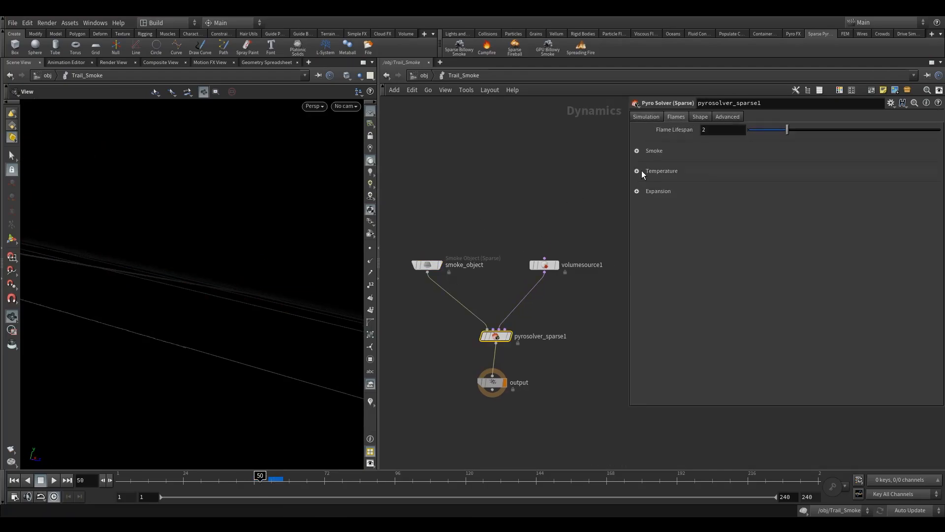
pyautogui.click(637, 151)
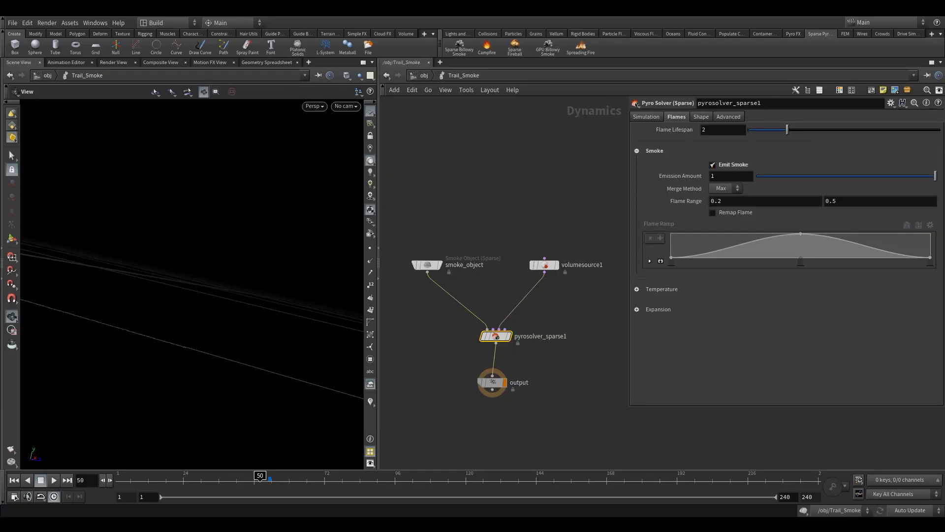
pyautogui.click(637, 289)
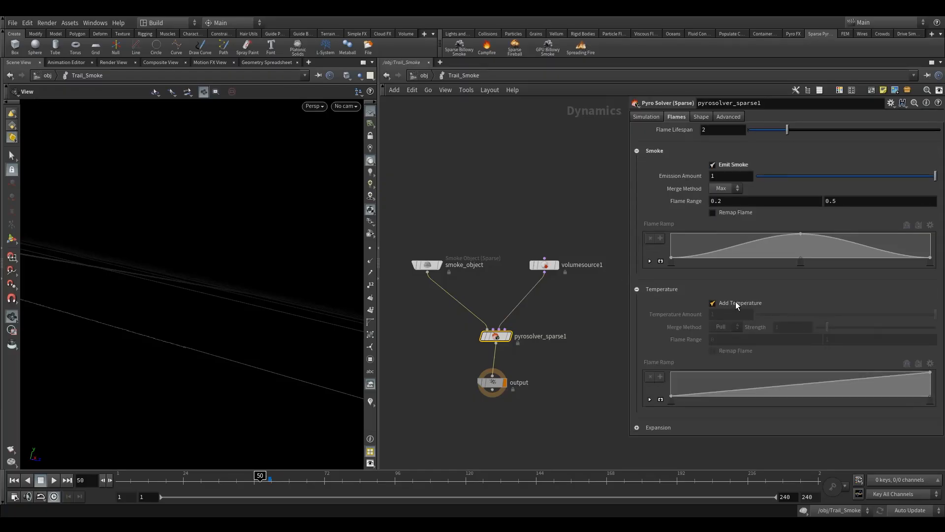
pyautogui.click(722, 304)
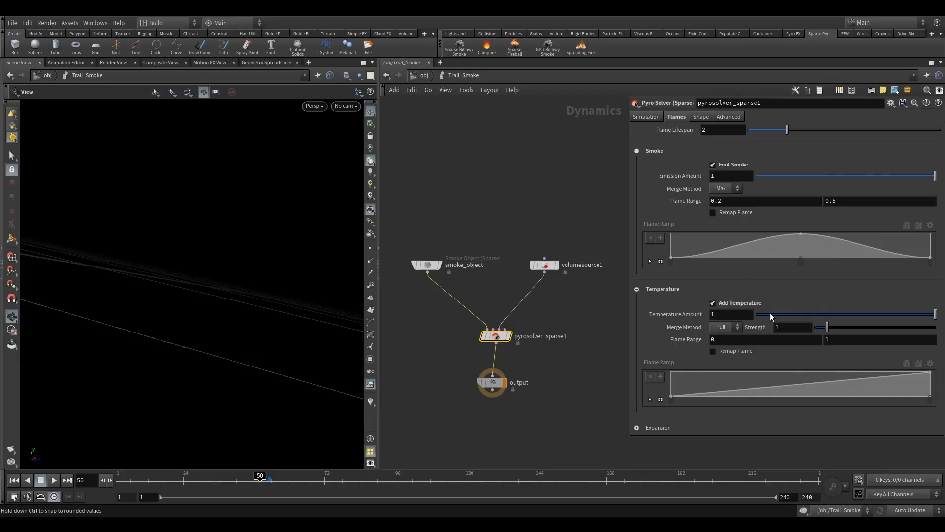
# Step: Play the simulation with flame smoke and temperature emission, stop it, and look at the result from another angle
pyautogui.click(54, 480)
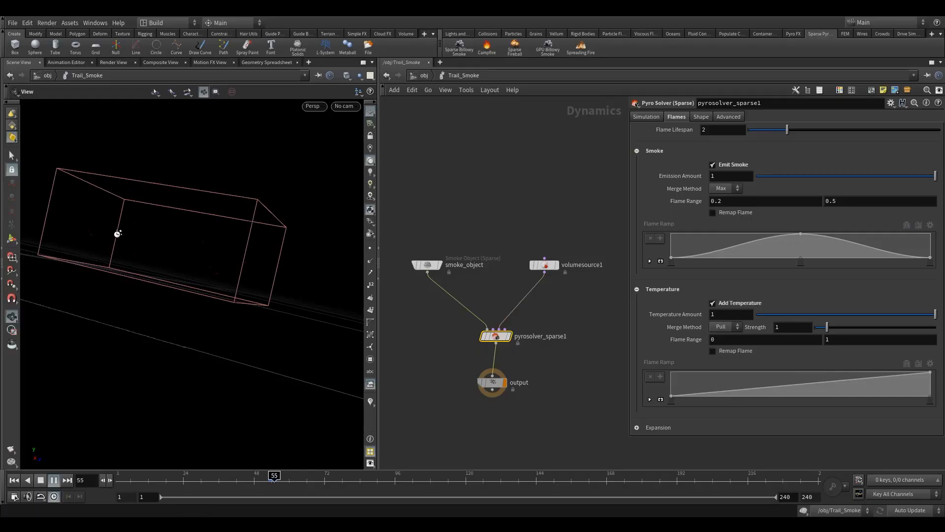
pyautogui.press('Escape')
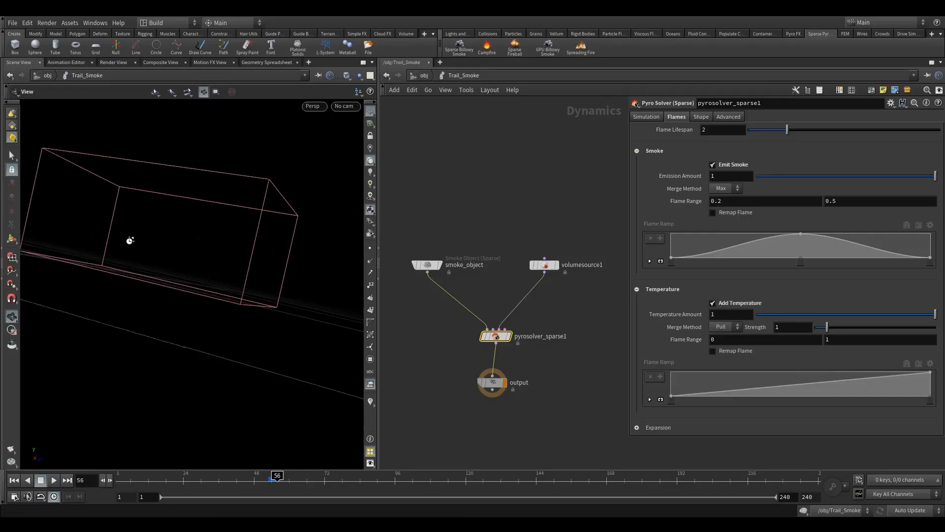
pyautogui.moveTo(138, 244); pyautogui.dragTo(172, 246)
# Step: Try a finer resolution by setting smoke_object's Voxel Size to 0.03
pyautogui.click(427, 265)
pyautogui.doubleClick(709, 153)
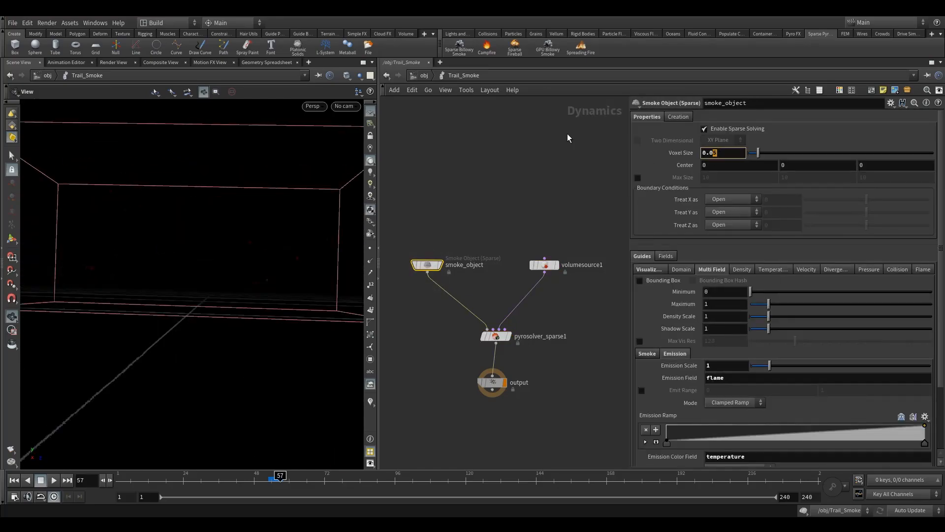
pyautogui.write('03')
pyautogui.press('Return')
# Step: Rewind and replay the simulation at the finer voxel size, stop it, and examine the emission inside the container
pyautogui.click(261, 478)
pyautogui.click(54, 481)
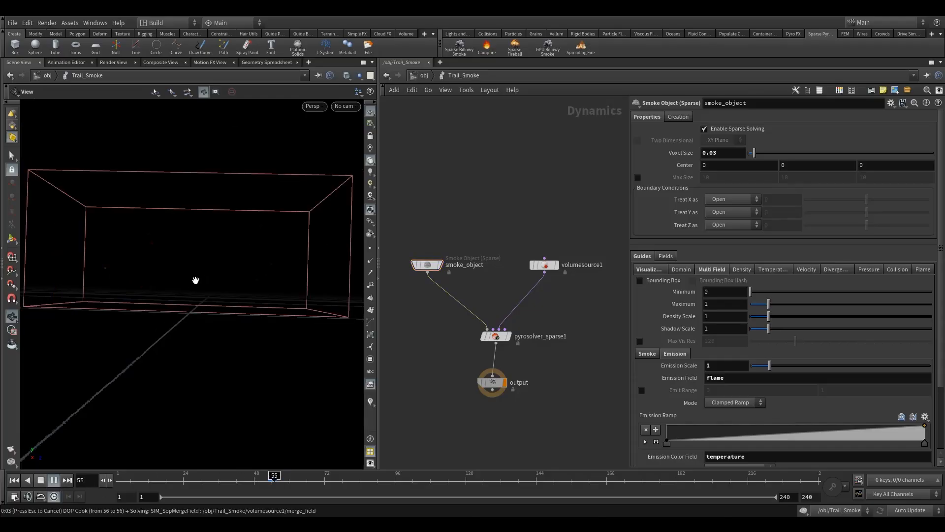
pyautogui.press('Escape')
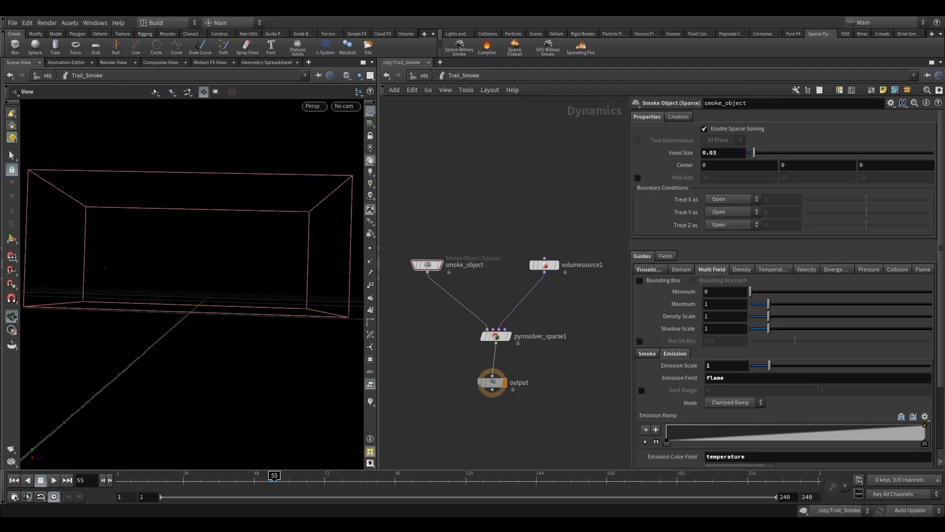
pyautogui.moveTo(242, 258); pyautogui.dragTo(165, 293)
pyautogui.moveTo(413, 219); pyautogui.dragTo(434, 275)
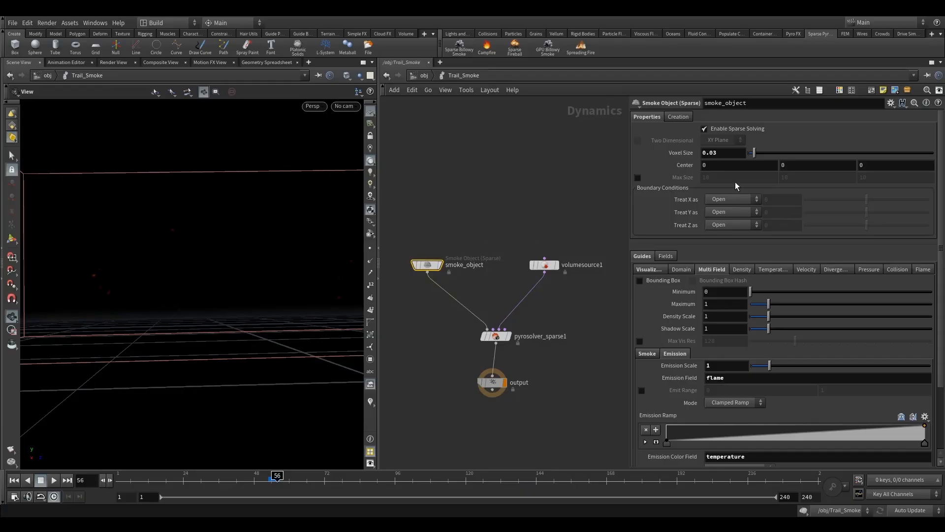
pyautogui.moveTo(560, 317); pyautogui.dragTo(546, 311, button='middle')
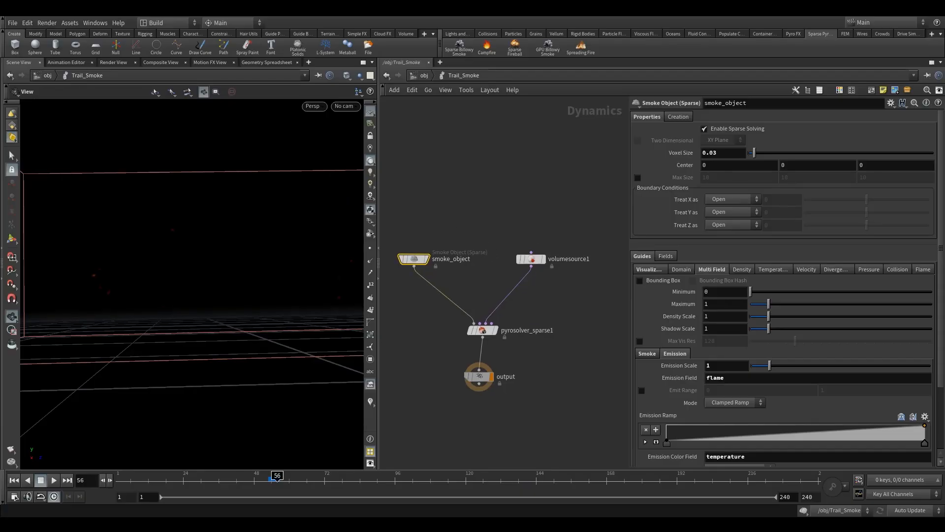
# Step: Return to frame 51 and set smoke_object's Voxel Size to 0.05
pyautogui.click(263, 481)
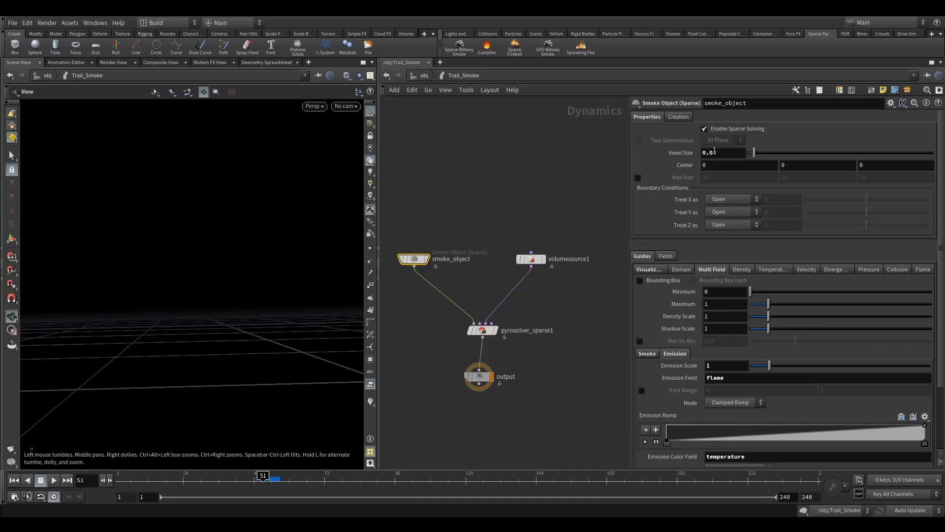
pyautogui.moveTo(713, 154); pyautogui.dragTo(714, 153)
pyautogui.write('5')
pyautogui.press('Return')
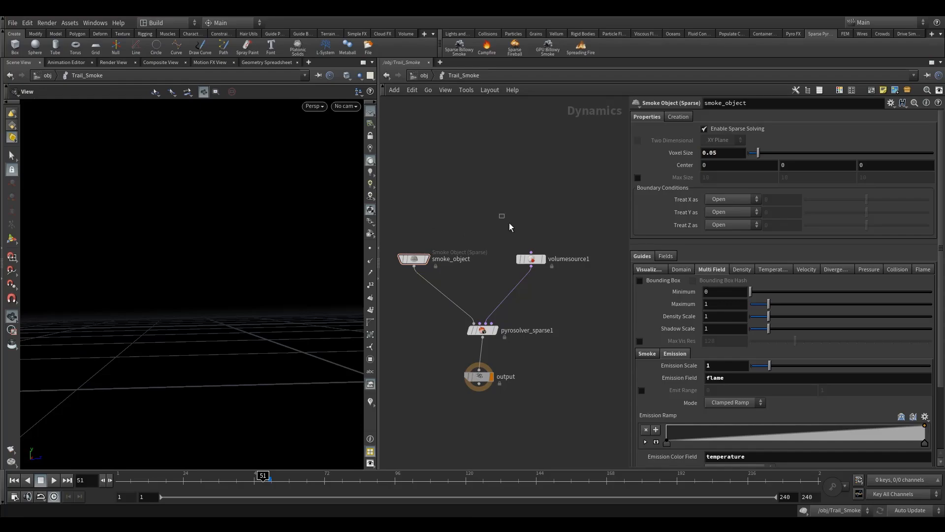
# Step: On volumesource1, set the Scale of the flame operation to 5
pyautogui.click(531, 259)
pyautogui.doubleClick(758, 358)
pyautogui.write('5')
pyautogui.press('Return')
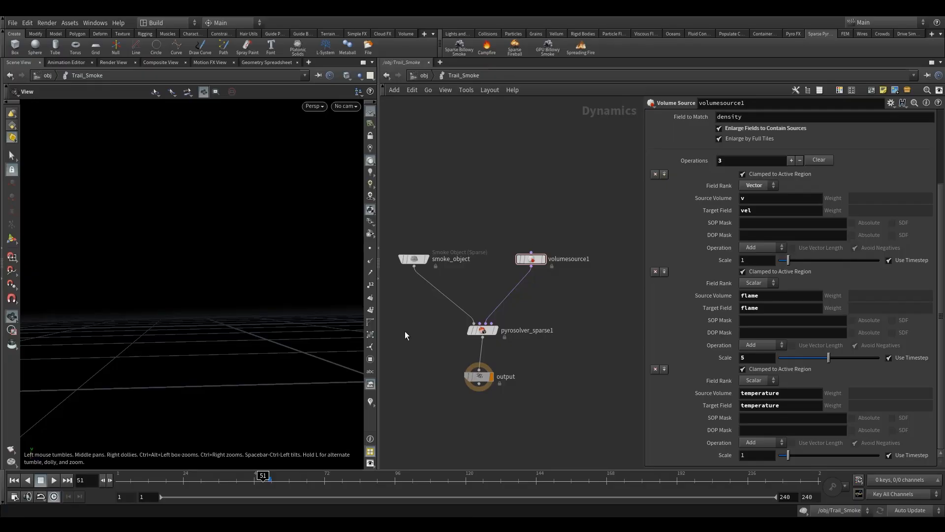
# Step: Play the simulation with the stronger flame source, stop it, and examine the trails from several angles
pyautogui.click(54, 481)
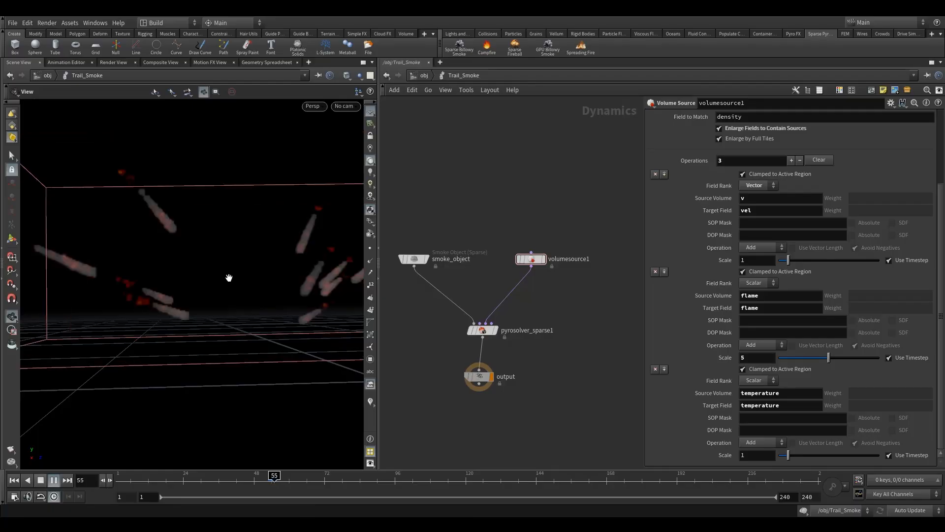
pyautogui.press('Escape')
pyautogui.moveTo(274, 291); pyautogui.dragTo(206, 321)
pyautogui.moveTo(205, 321); pyautogui.dragTo(330, 206, button='right')
pyautogui.moveTo(158, 332); pyautogui.dragTo(169, 278, button='middle')
pyautogui.moveTo(168, 279); pyautogui.dragTo(168, 283, button='right')
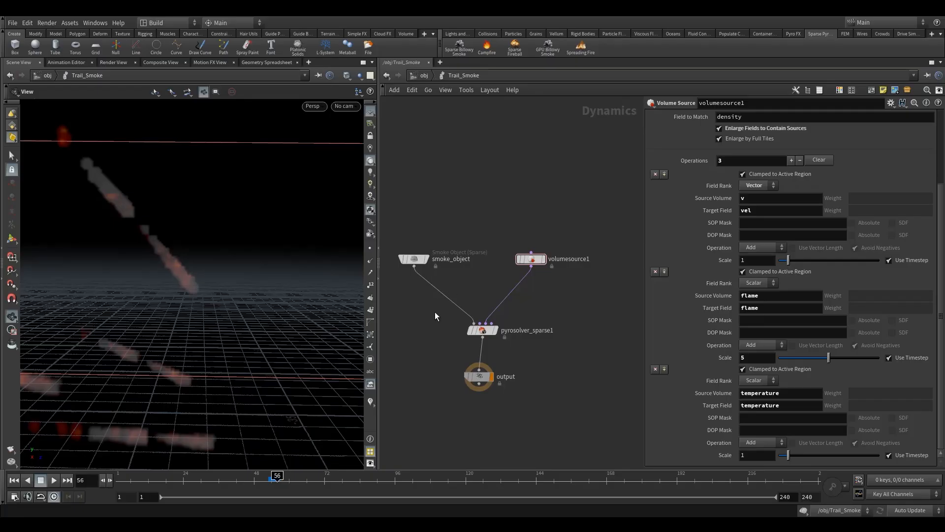
# Step: Go back to frame 52 and set pyrosolver_sparse1's Max Substeps to 2
pyautogui.click(482, 330)
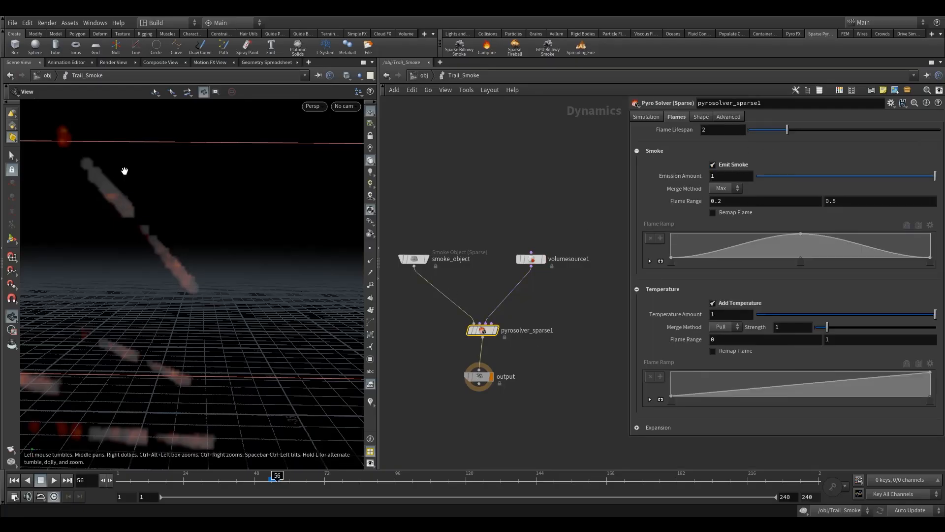
pyautogui.moveTo(127, 213); pyautogui.dragTo(169, 271)
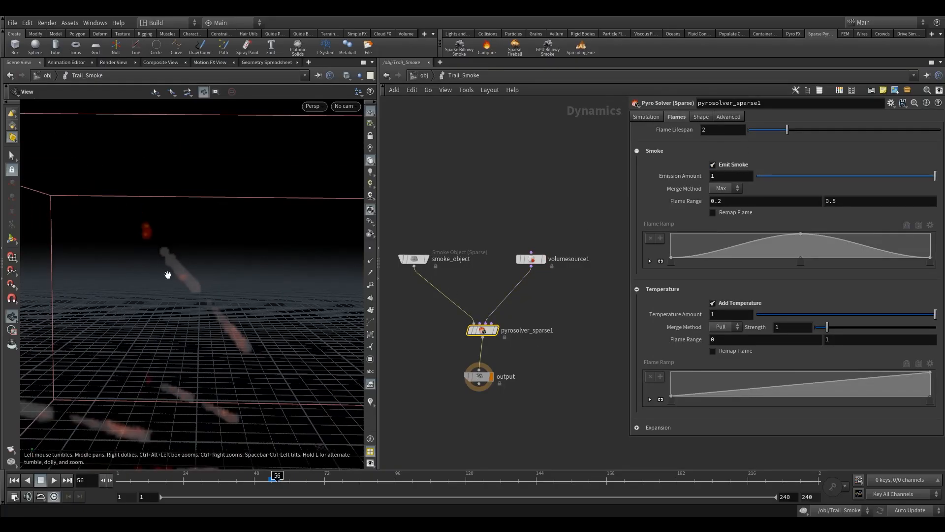
pyautogui.click(266, 479)
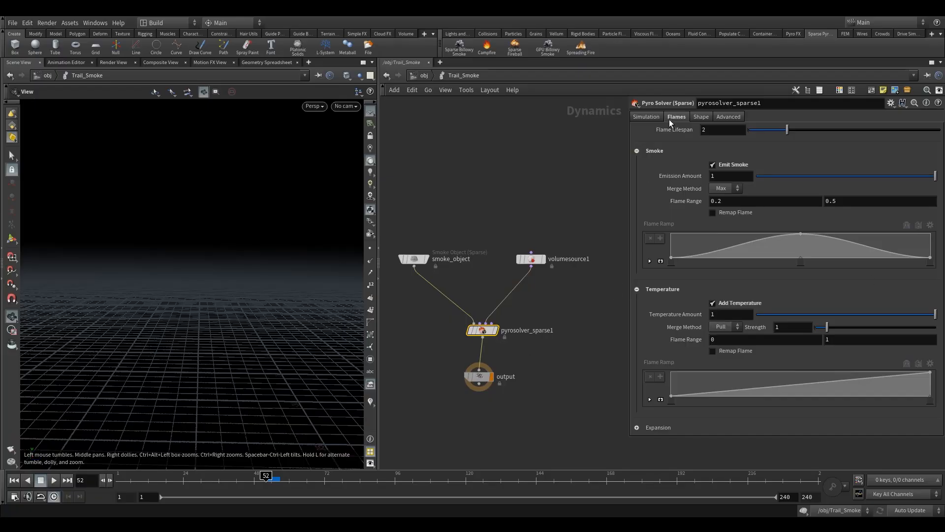
pyautogui.click(723, 117)
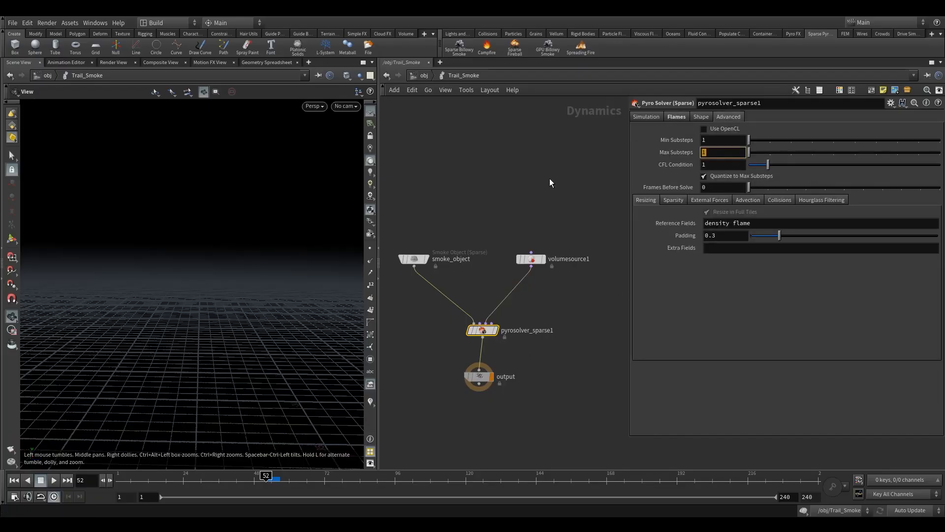
pyautogui.press('Return')
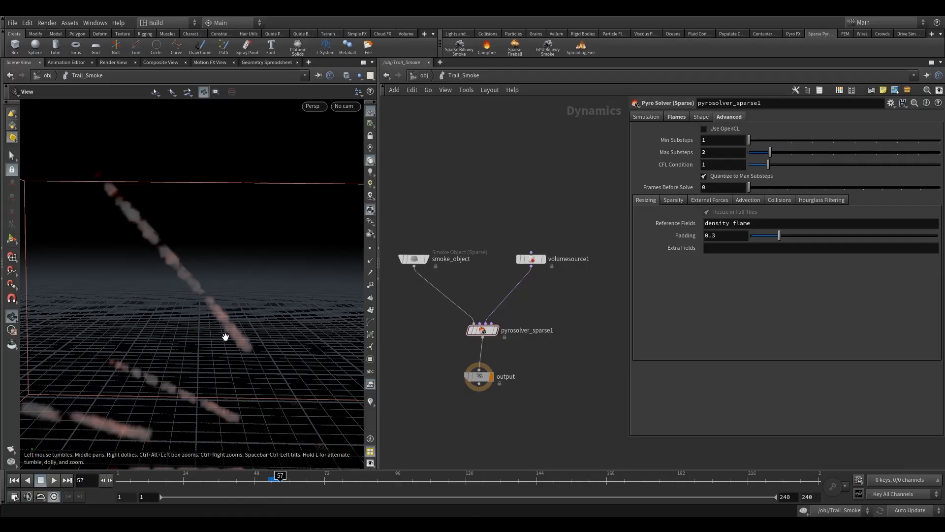
# Step: Examine the continuity of the trails simulated with two substeps from several angles, nudging the volumesource1 node in the network
pyautogui.moveTo(227, 337); pyautogui.dragTo(205, 318)
pyautogui.moveTo(213, 302); pyautogui.dragTo(286, 111, button='right')
pyautogui.moveTo(114, 242); pyautogui.dragTo(211, 206, button='right')
pyautogui.moveTo(173, 260)
pyautogui.mouseDown(button='right')
pyautogui.moveTo(152, 274)
pyautogui.moveTo(135, 264)
pyautogui.mouseUp(button='right')
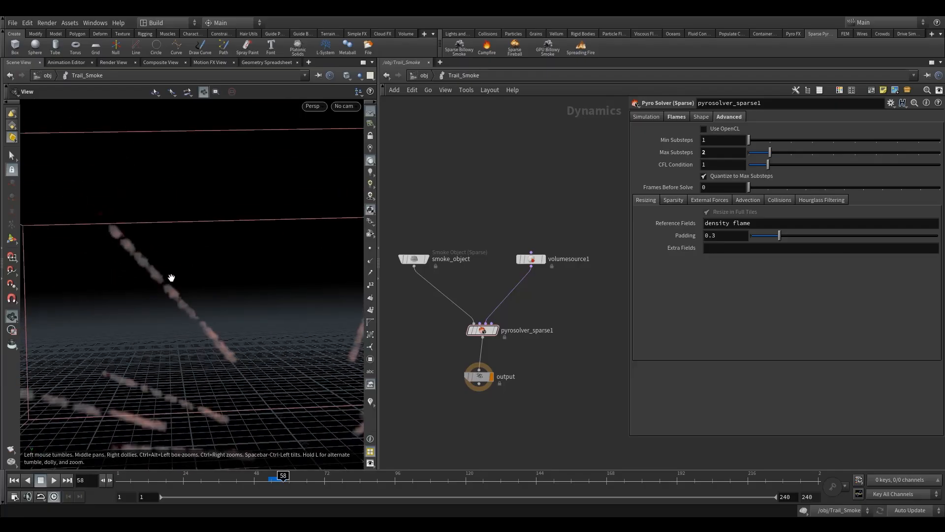
pyautogui.moveTo(216, 349)
pyautogui.mouseDown(button='right')
pyautogui.moveTo(214, 331)
pyautogui.moveTo(247, 300)
pyautogui.mouseUp(button='right')
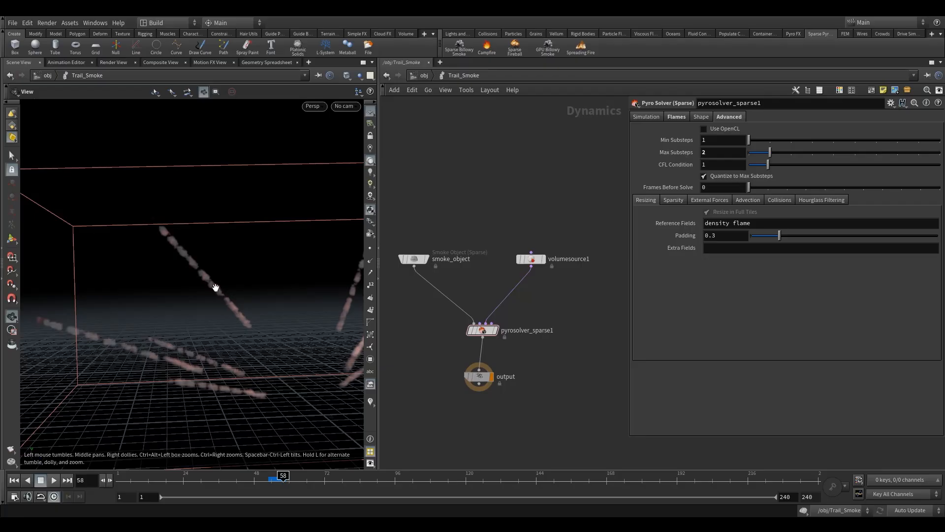
pyautogui.moveTo(269, 339)
pyautogui.mouseDown()
pyautogui.moveTo(222, 320)
pyautogui.moveTo(190, 275)
pyautogui.mouseUp()
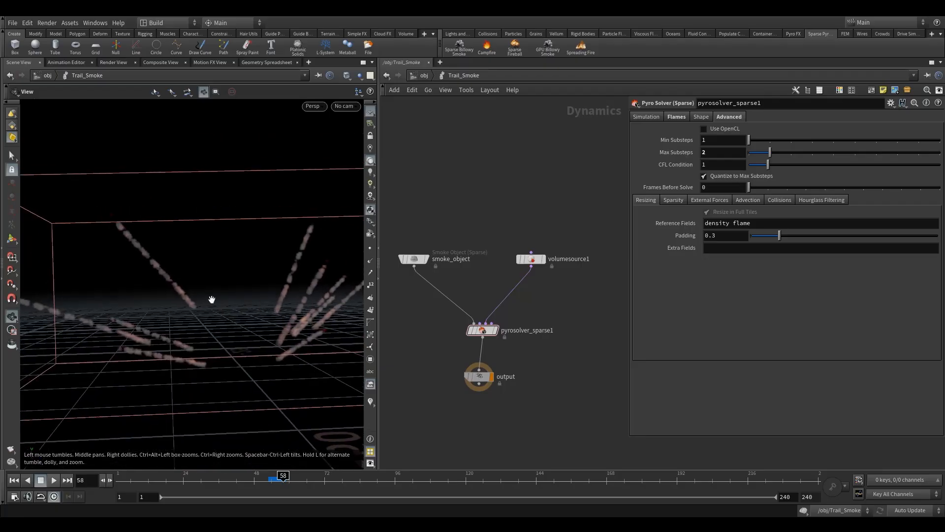
pyautogui.moveTo(531, 259); pyautogui.dragTo(512, 242)
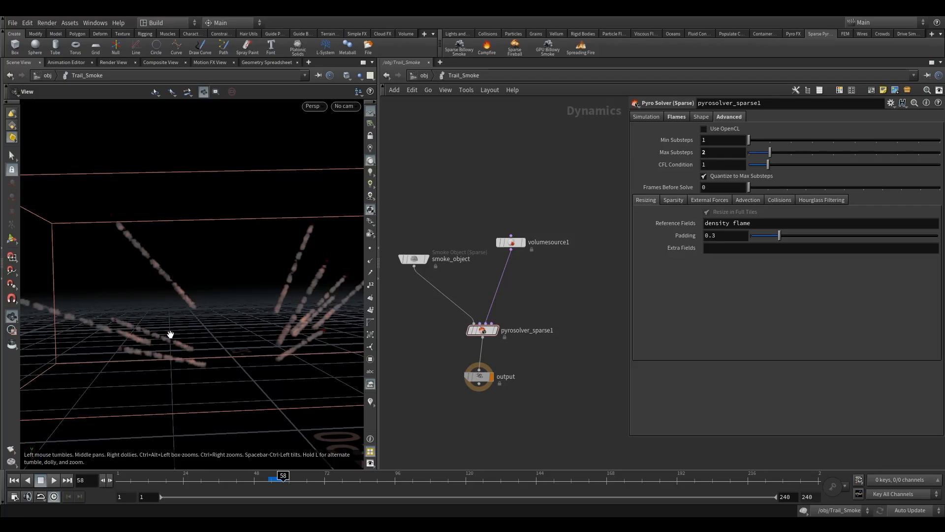
pyautogui.moveTo(154, 337)
pyautogui.mouseDown()
pyautogui.moveTo(148, 344)
pyautogui.moveTo(159, 343)
pyautogui.mouseUp()
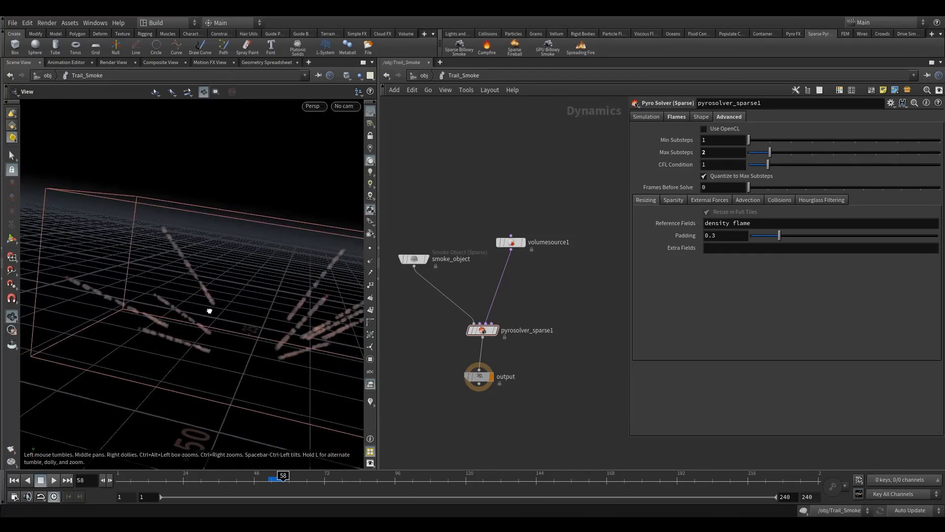